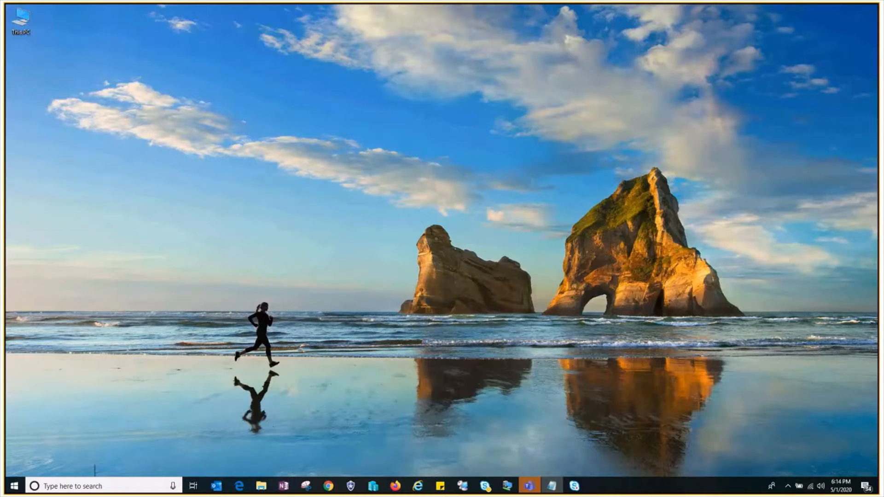
- Switch to the NSLab_Win10 virtual machine window and refresh its desktop
key(alt+Tab)
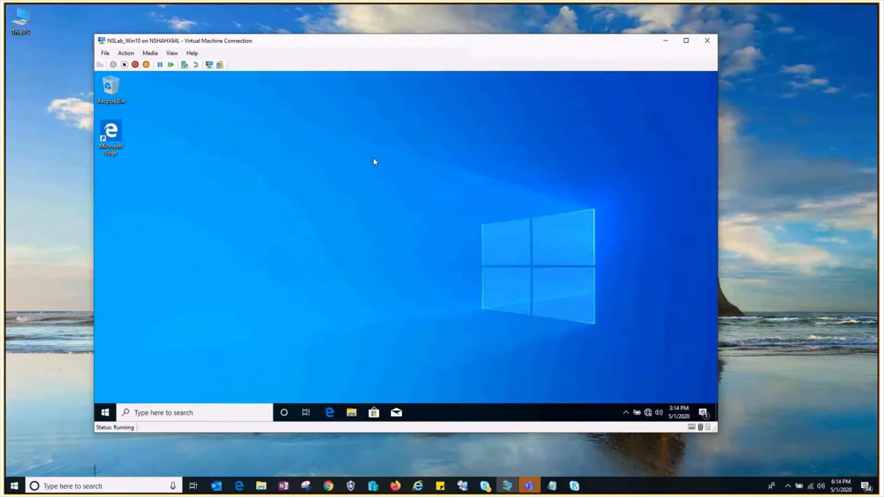
right_click(374, 160)
right_click(339, 169)
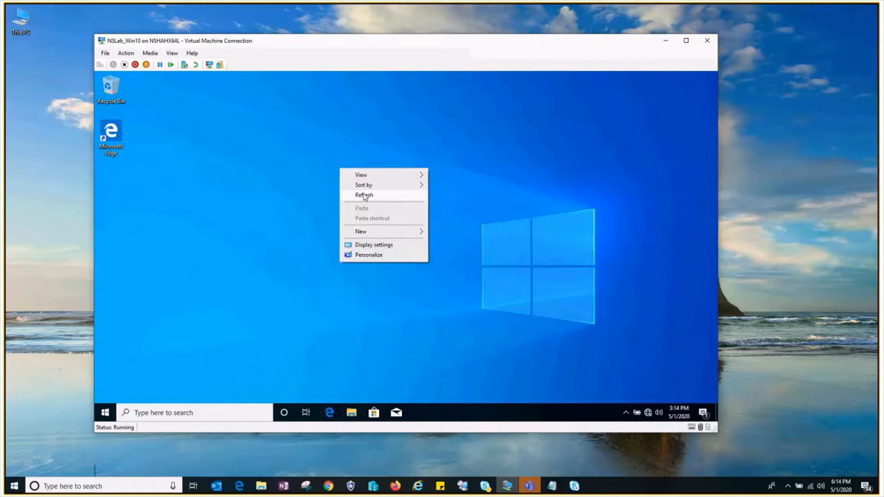
click(365, 195)
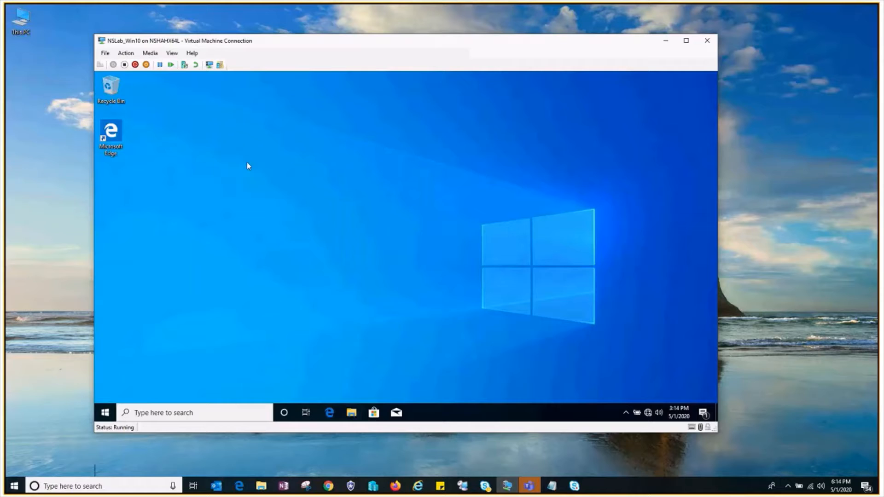
right_click(282, 153)
click(310, 175)
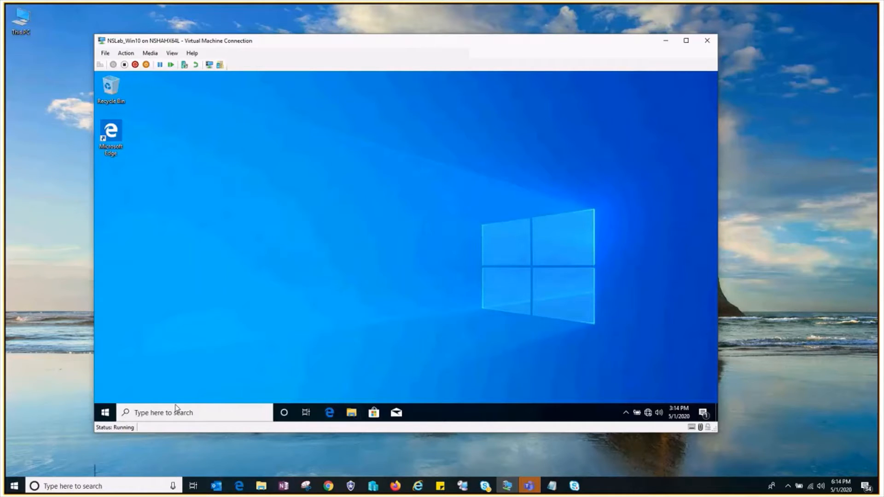
- Browse to C:\Windows\System32 in File Explorer inside the virtual machine
click(351, 413)
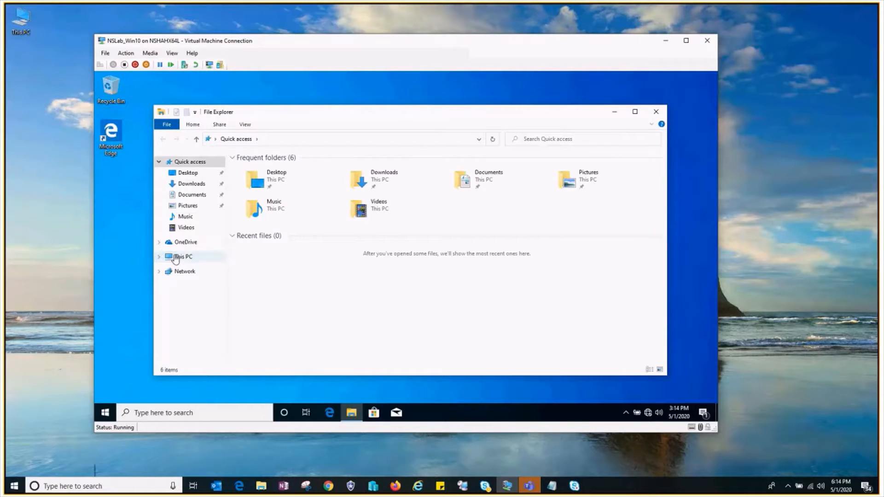
click(180, 257)
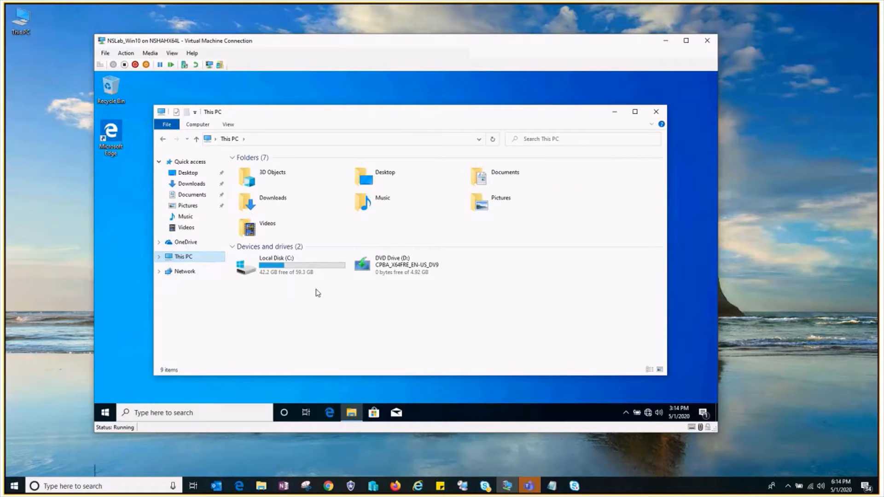
click(289, 261)
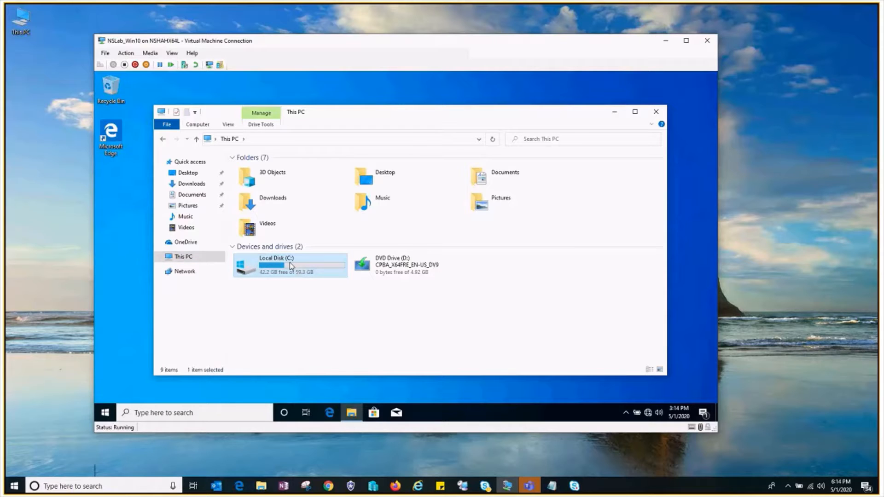
double_click(291, 265)
double_click(256, 207)
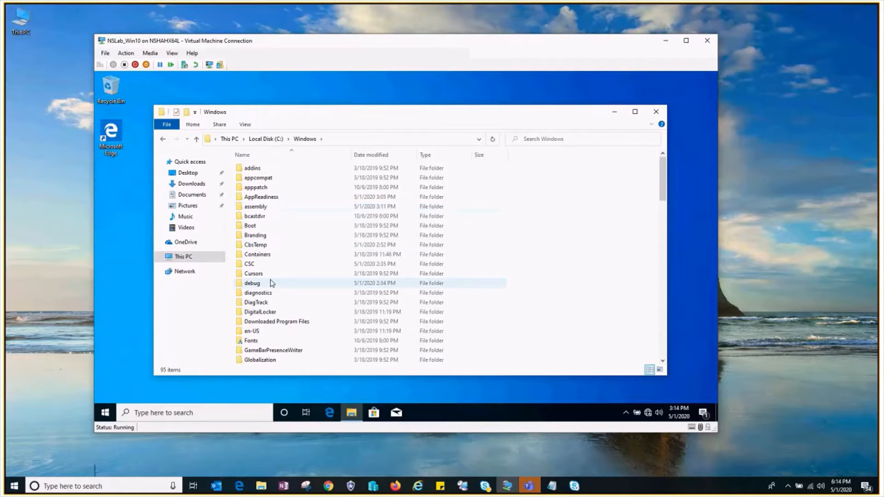
scroll(262, 313, down, 8)
scroll(263, 317, down, 3)
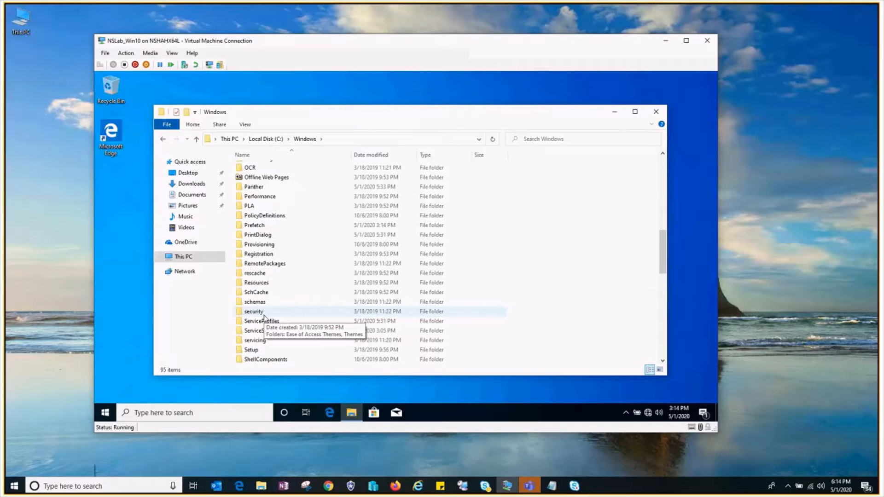
scroll(264, 317, down, 4)
double_click(265, 310)
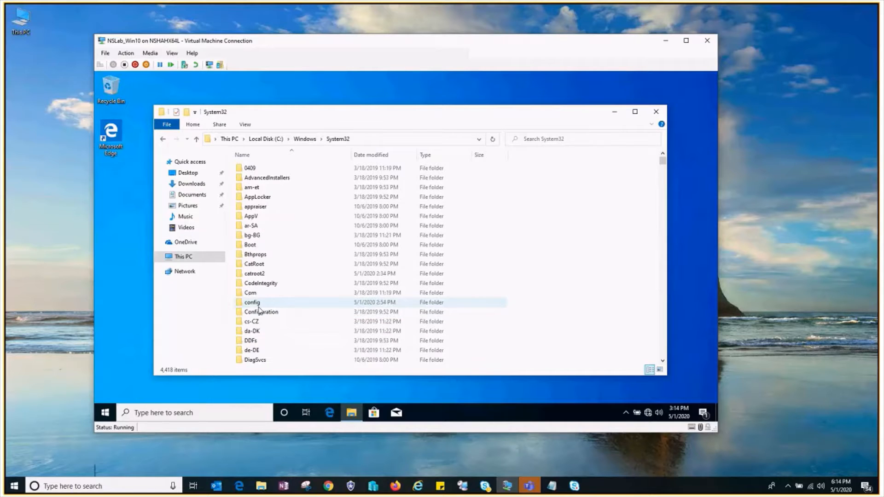
- Open the Sysprep folder in System32 and check the sysprep application and the folder's full path
scroll(269, 294, down, 20)
scroll(269, 295, down, 5)
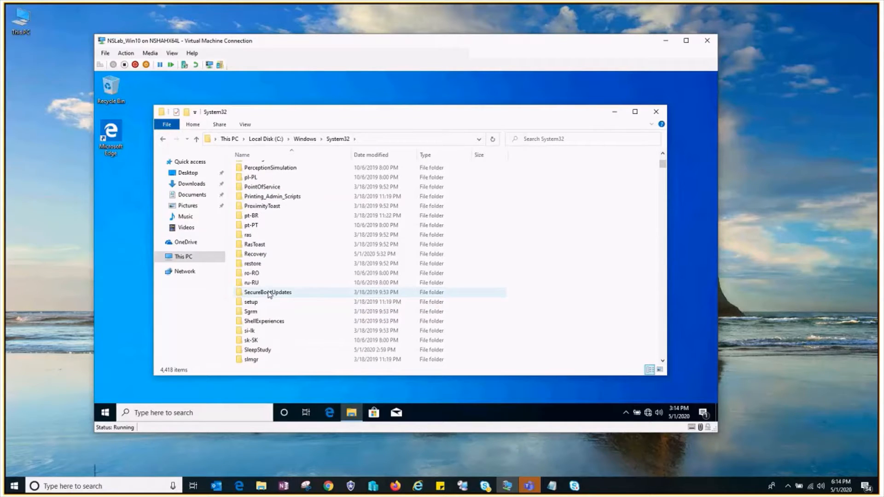
scroll(269, 295, down, 3)
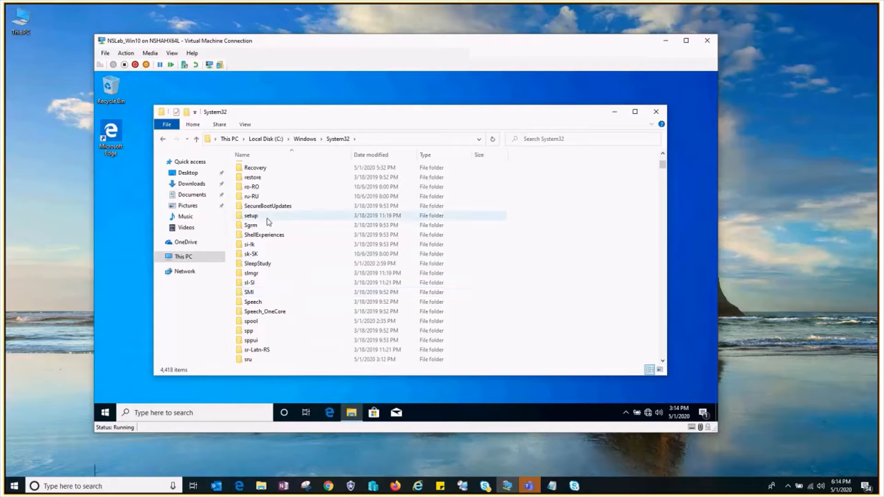
scroll(260, 323, down, 2)
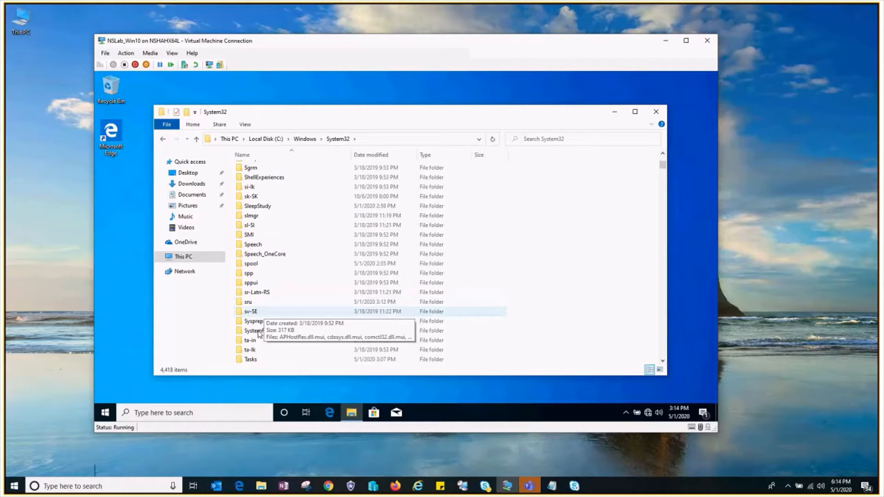
double_click(254, 321)
click(253, 187)
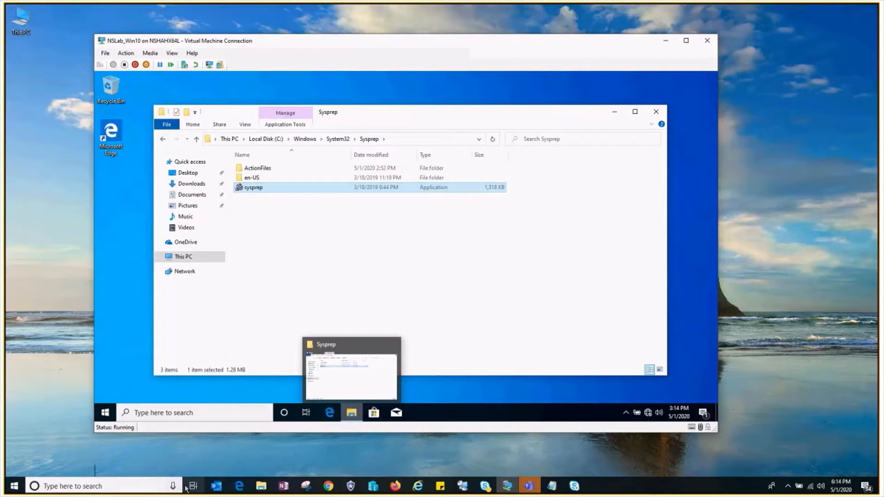
click(392, 137)
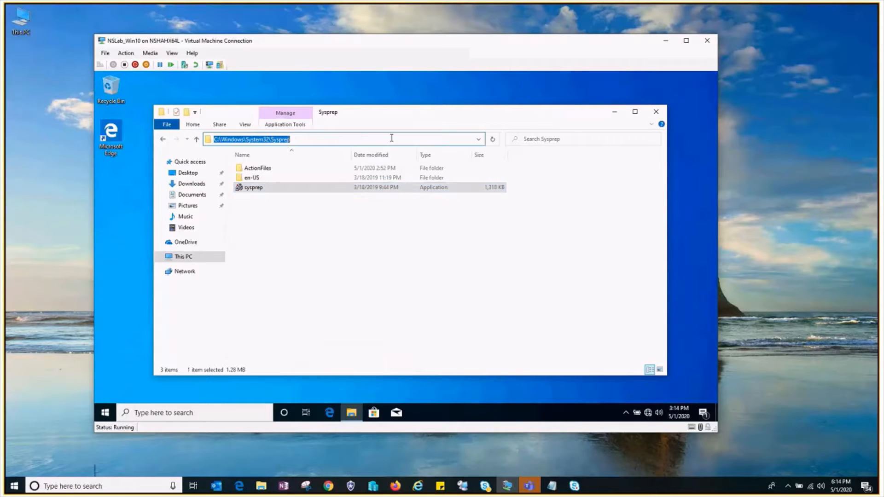
click(405, 239)
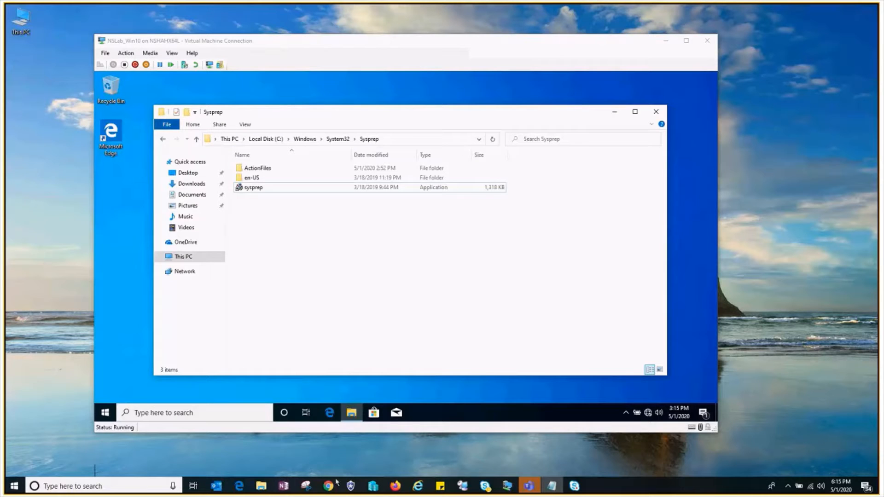
- Write the command %WINDIR%\system32\sysprep\sysprep.exe /generalize /shutdown /oobe in a new Notepad document, then minimize it
click(205, 413)
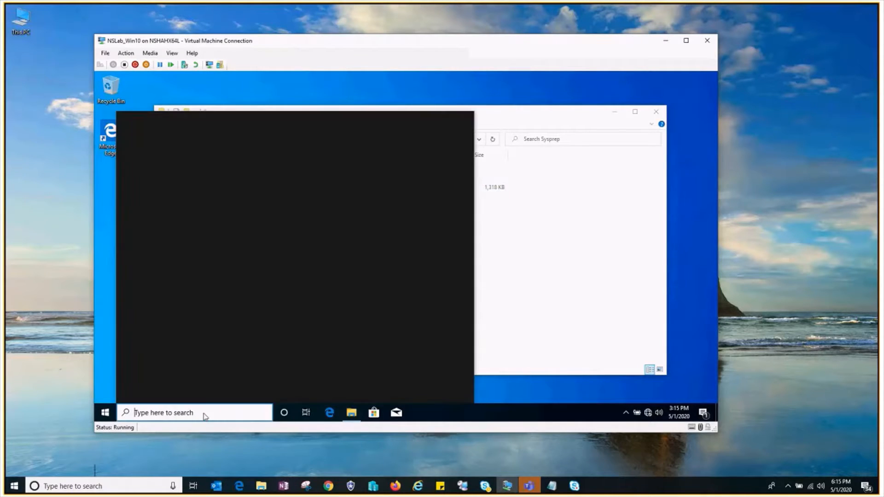
text(n)
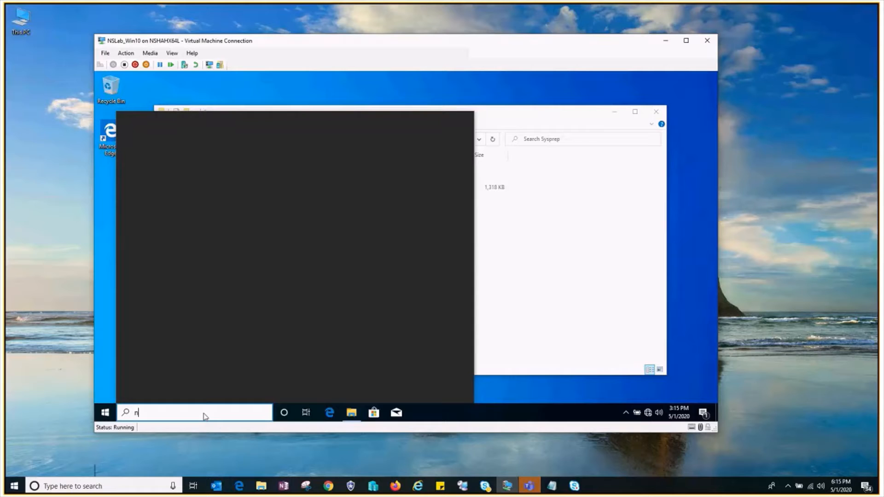
text(otepad)
key(Return)
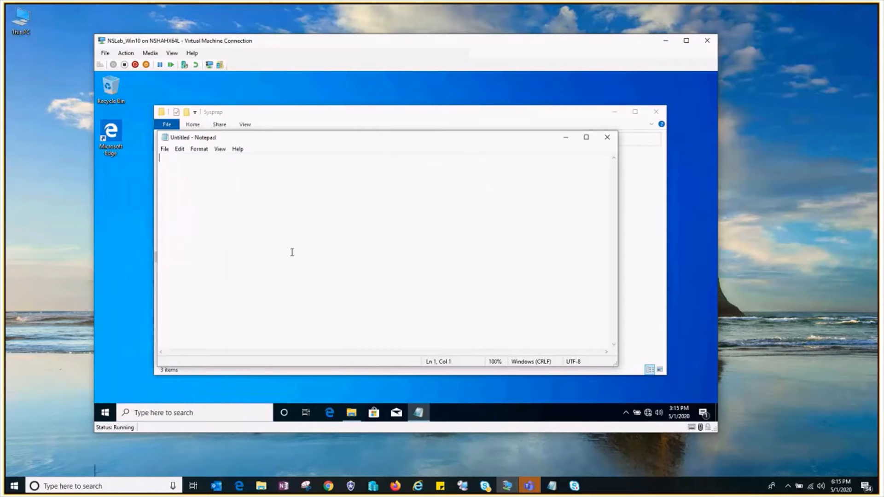
text(%WINDIR%\system32\sysprep\sysprep.exe /generalize /shutdown /oobe)
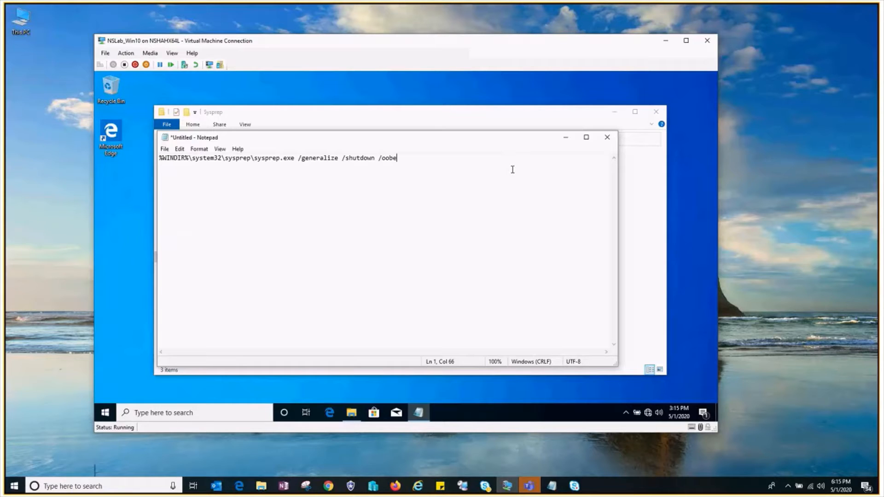
click(566, 140)
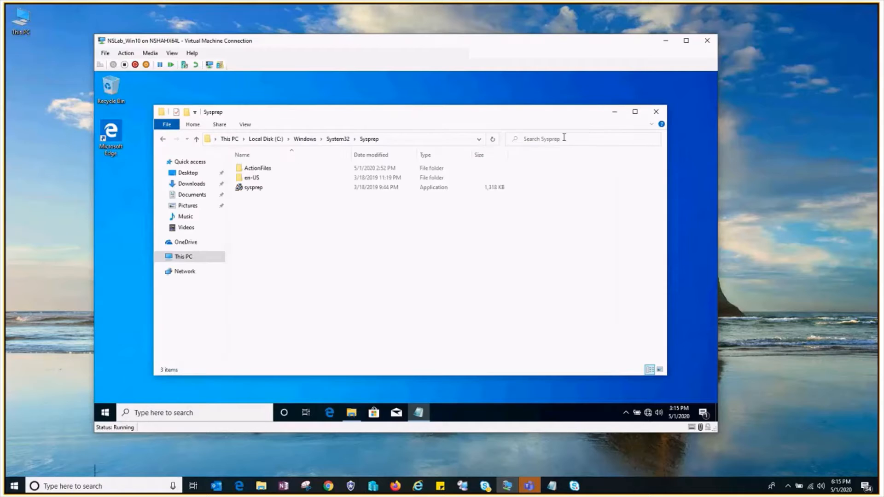
- Run sysprep with the Out-of-Box Experience (OOBE) cleanup action, Generalize enabled and the Shutdown option
double_click(268, 191)
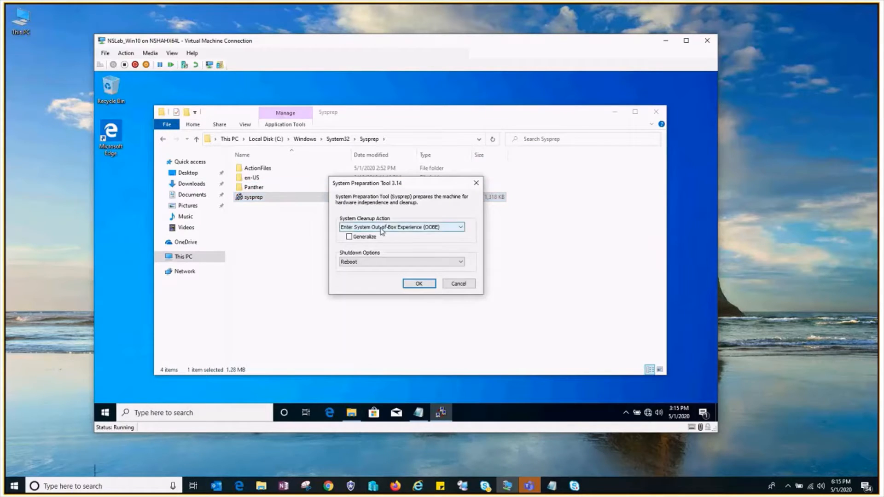
click(381, 227)
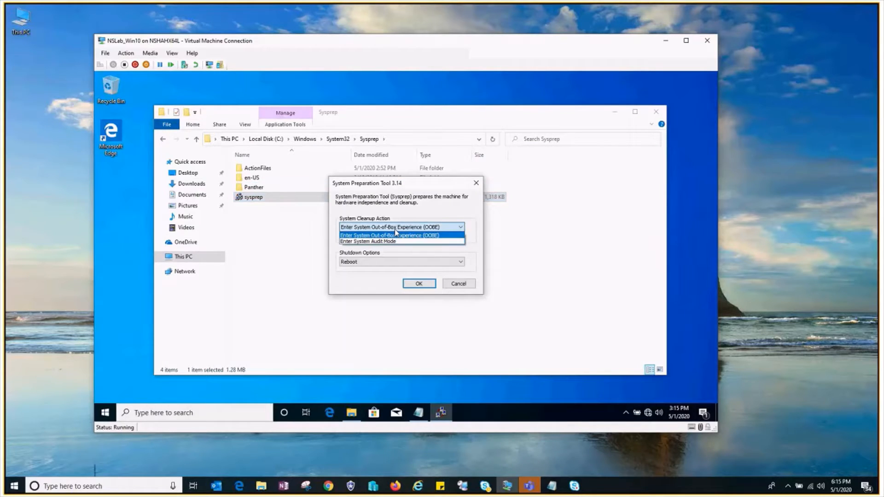
click(431, 201)
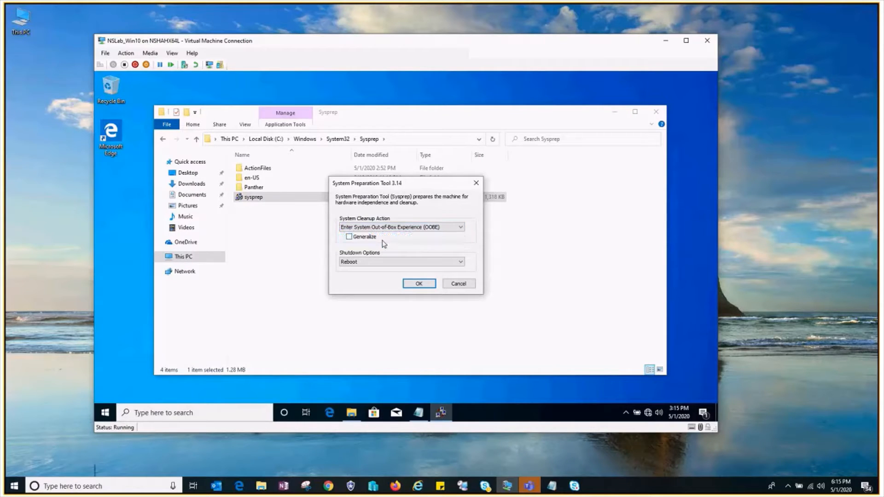
click(349, 237)
click(385, 262)
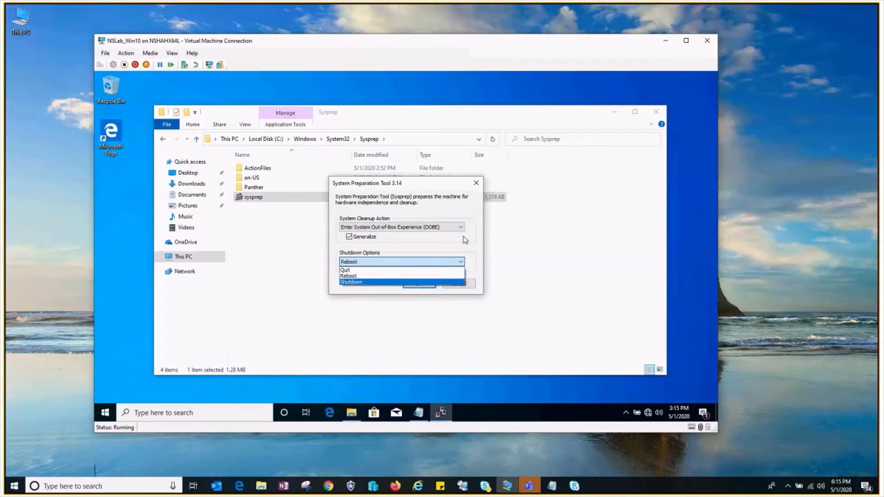
click(359, 283)
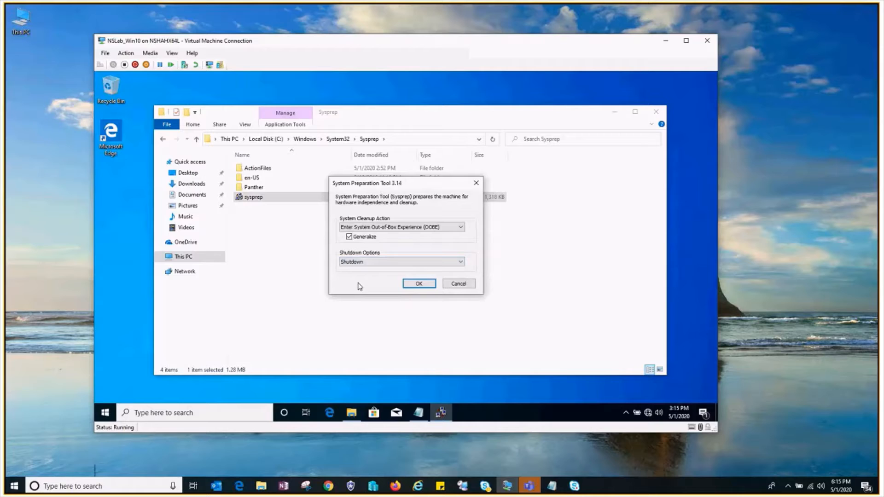
click(419, 284)
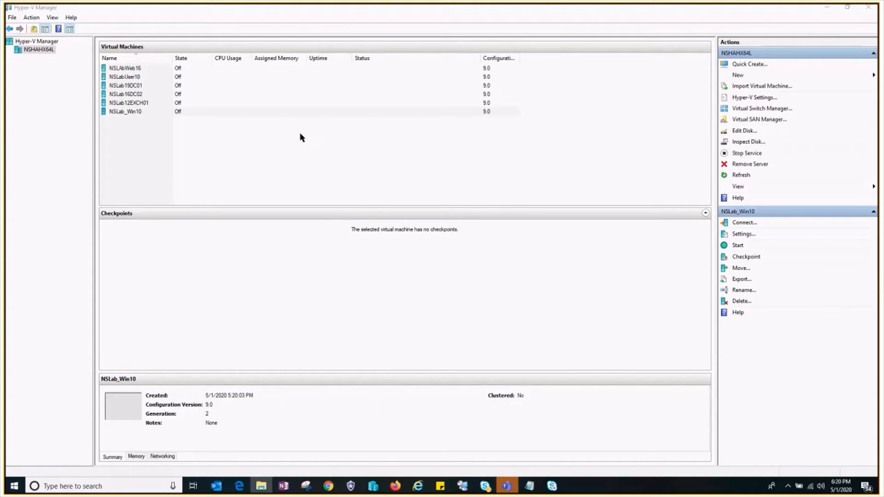
- Select the NSLab_Win10 virtual machine in Hyper-V Manager and switch to the host's File Explorer window at D:\NSLab\NSLab_Win10, maximized
click(201, 113)
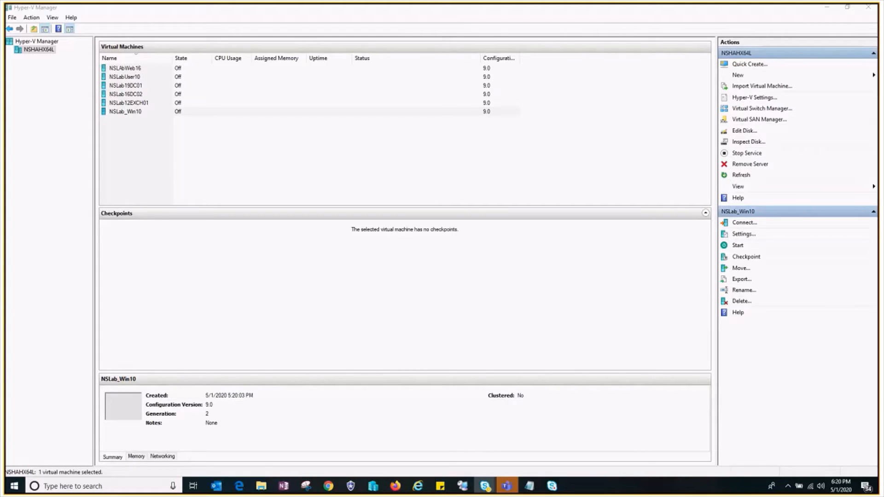
key(alt+Tab)
key(alt+Tab)
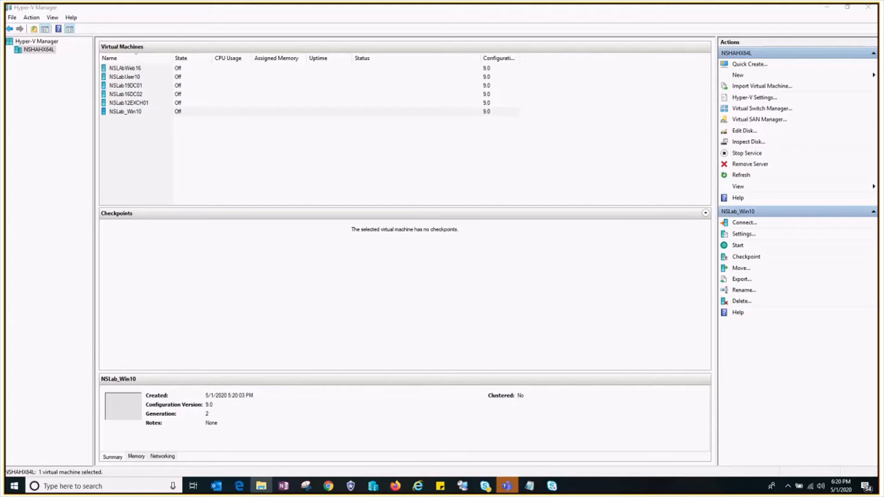
drag(879, 295, 479, 179)
double_click(480, 183)
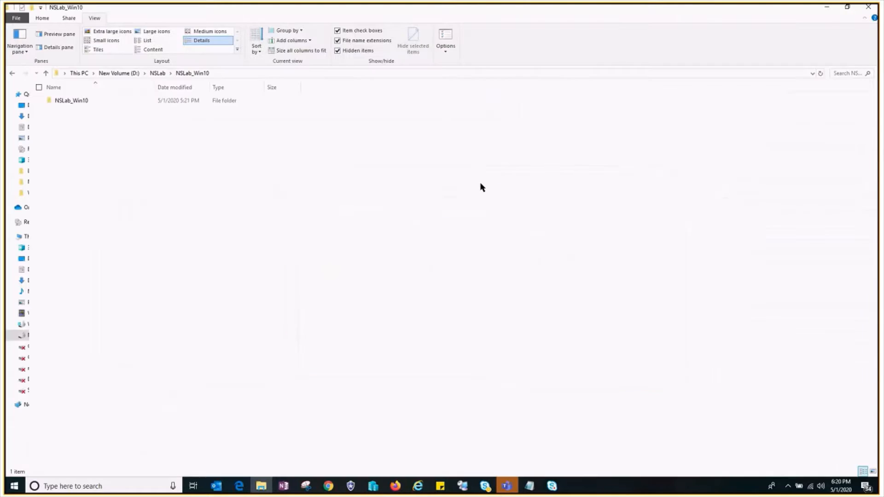
- Open the Virtual Hard Disks folder inside the NSLab_Win10 subfolder and select NSLab_Win10.vhdx
double_click(121, 100)
double_click(123, 102)
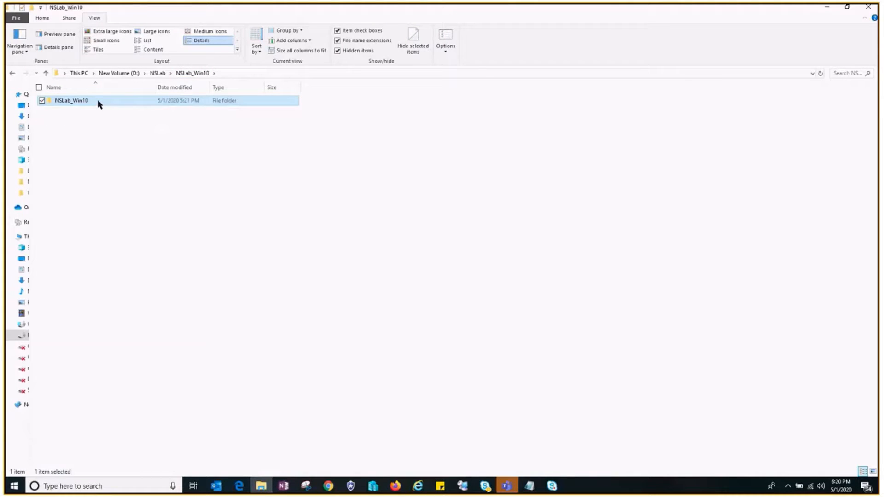
double_click(103, 110)
click(130, 104)
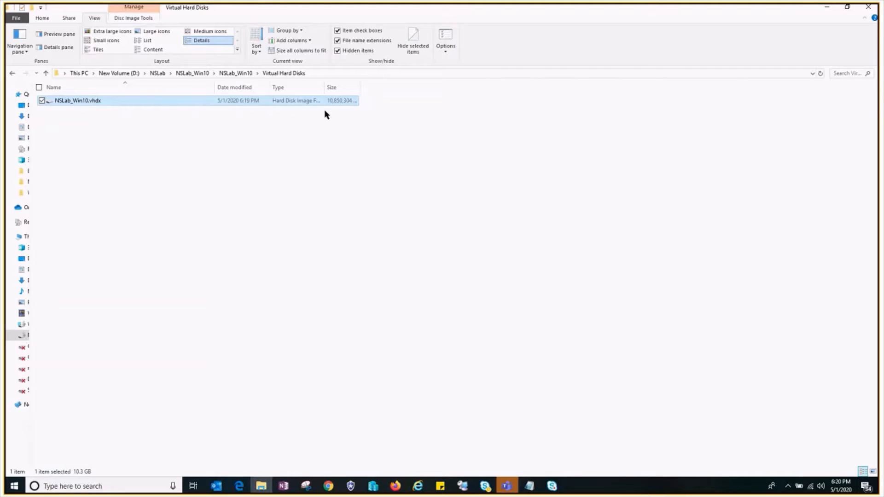
- Create a folder named Windows 10 - Generalise in D:\NSLab and paste the copied NSLab_Win10.vhdx into it
click(158, 75)
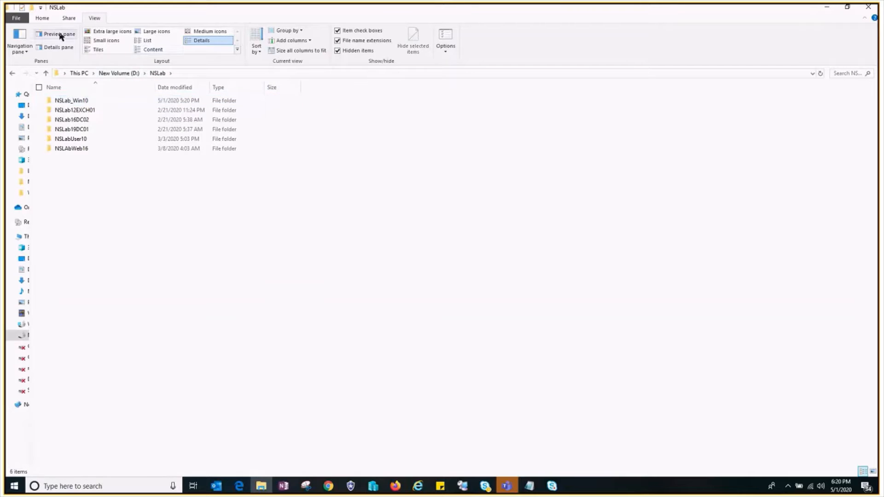
click(68, 19)
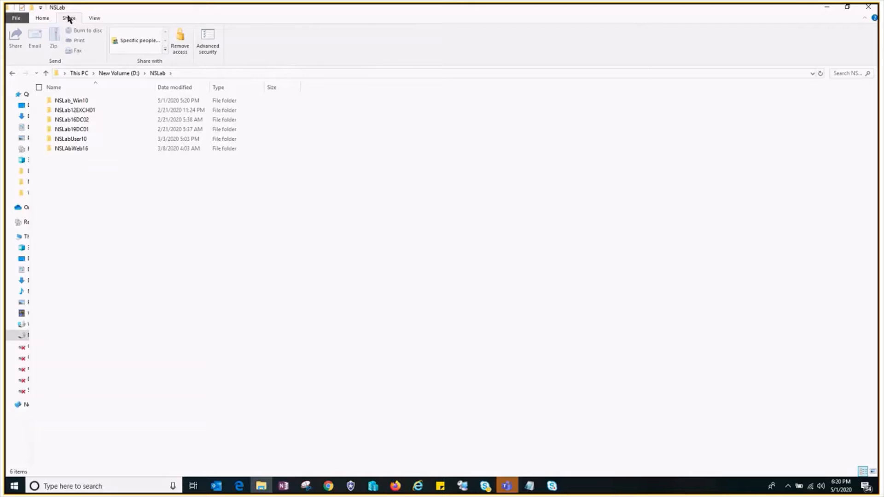
click(42, 18)
click(220, 43)
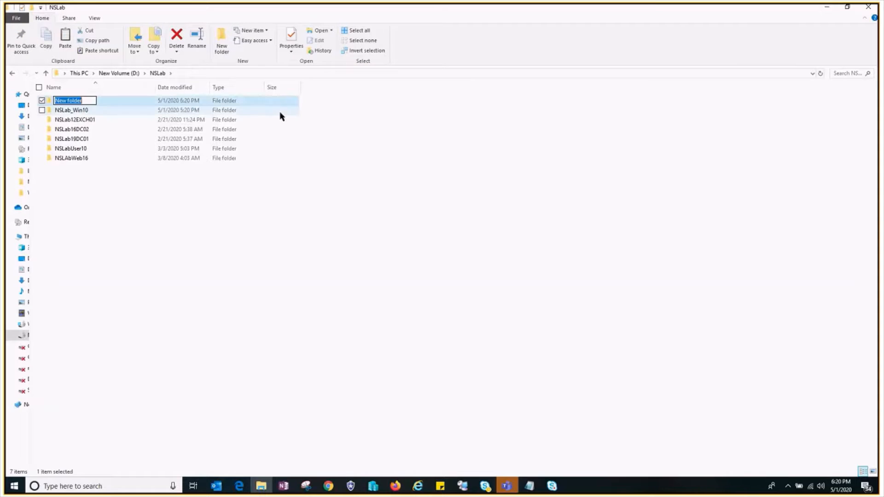
text(Windows 10 - General)
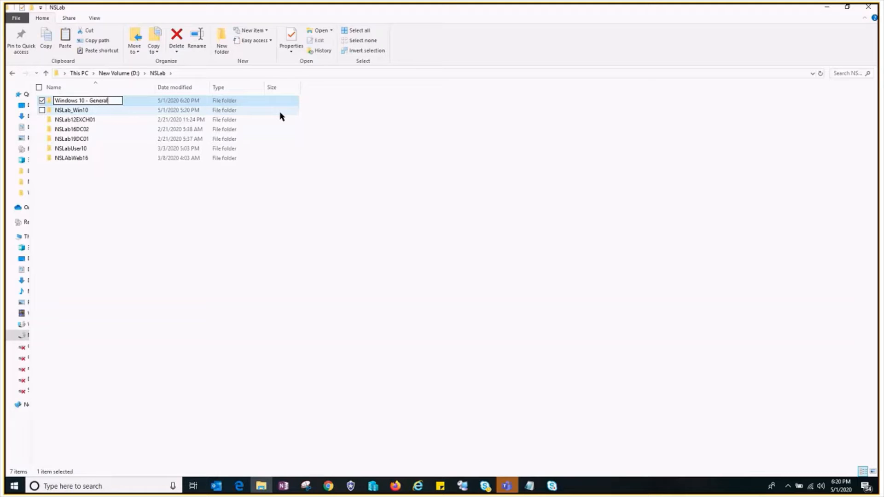
text(ise)
key(Return)
key(Return)
key(ctrl+v)
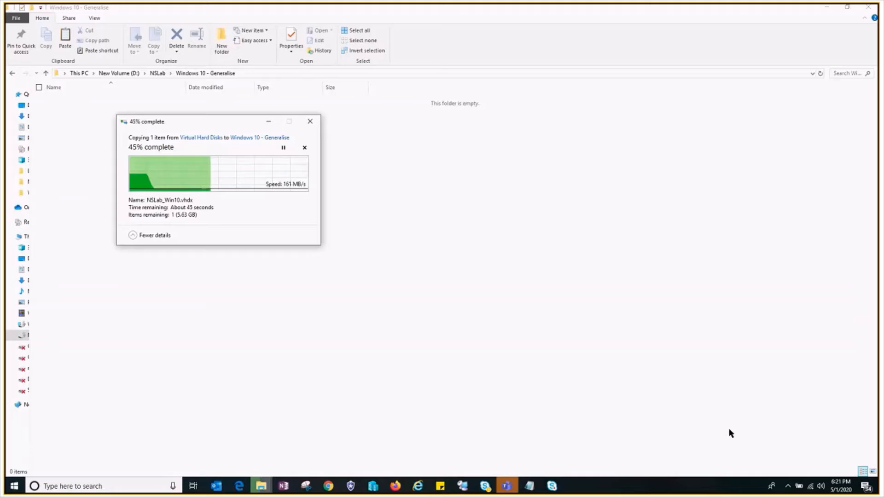
- Close the Redmi Note 8 Pro window and copy NSLab_Win10.vhdx from the Windows 10 - Generalise folder
mouse_move(532, 494)
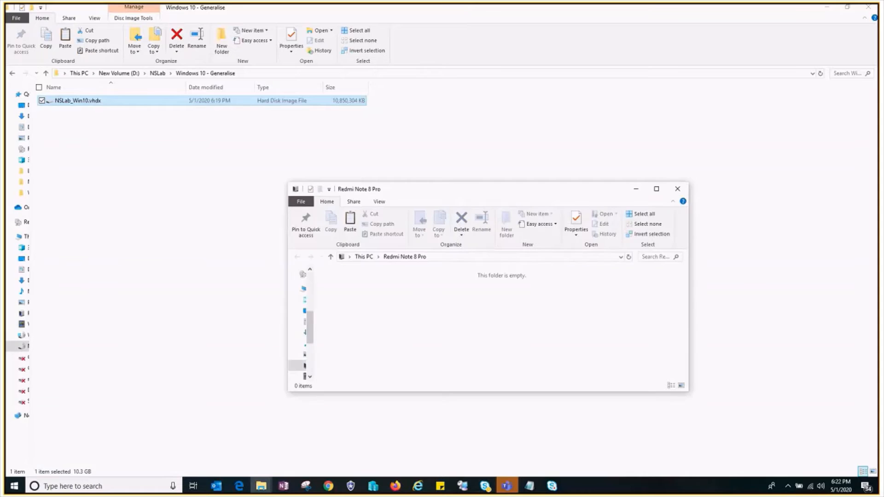
click(677, 189)
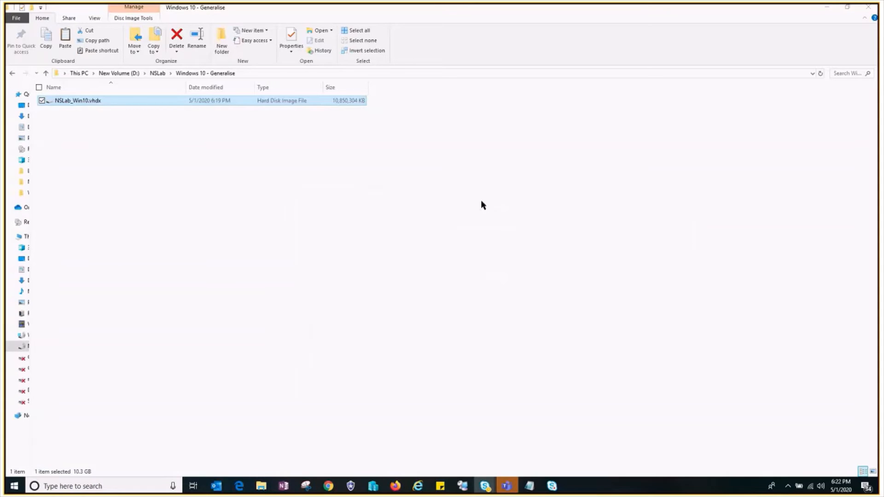
click(355, 218)
click(148, 102)
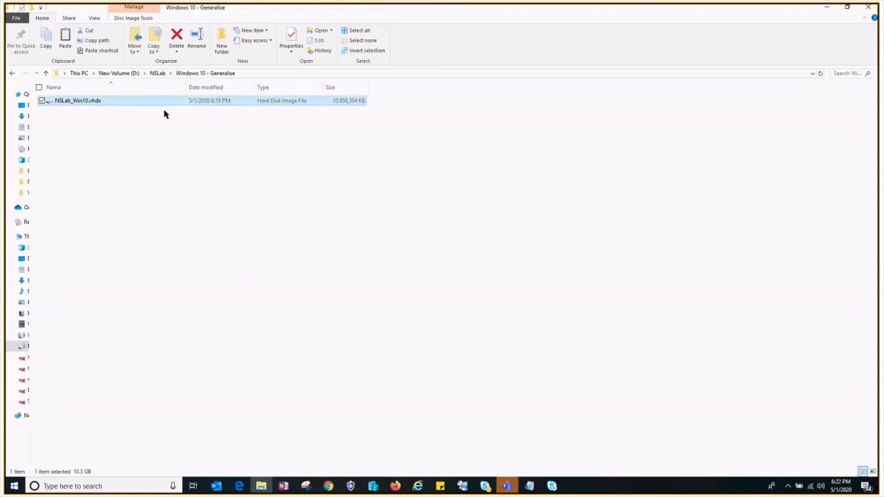
- Create a folder named NSLab_Win10_1 in D:\NSLab and paste the generalized disk file into it
click(158, 74)
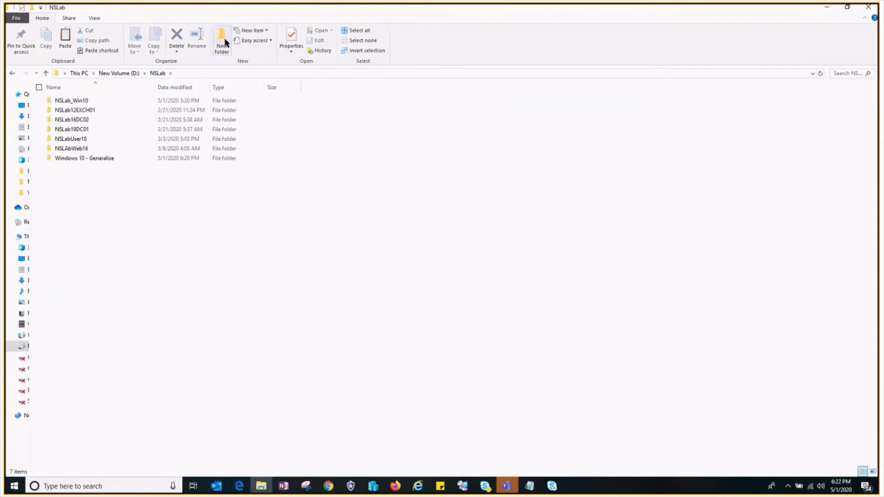
text(Ns)
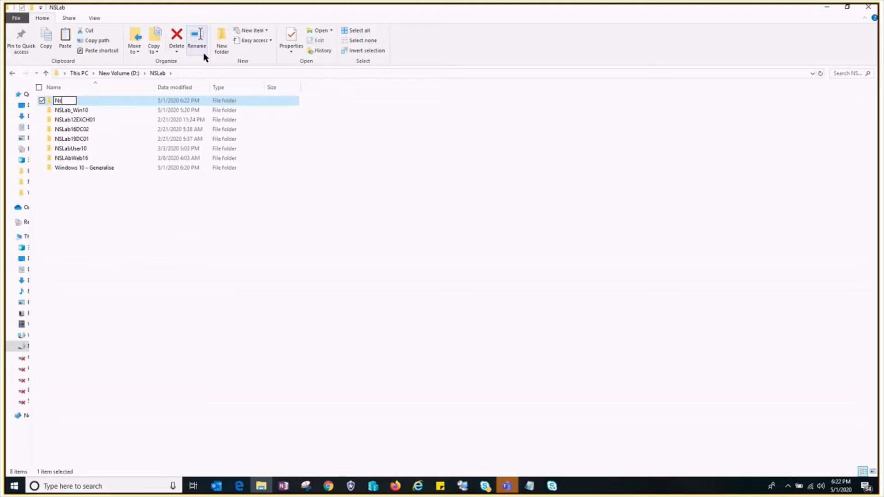
key(BackSpace)
text(SLab_Wind)
key(BackSpace)
key(BackSpace)
key(BackSpace)
text(in10_1)
key(Return)
key(Return)
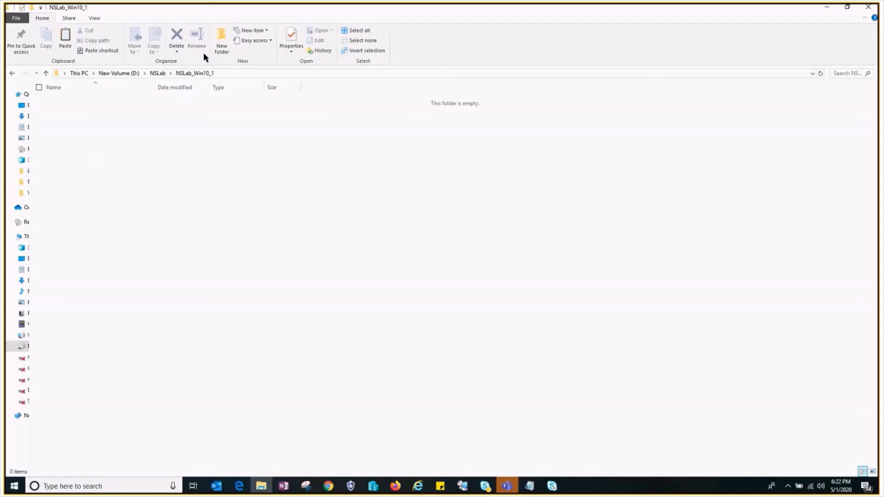
key(ctrl+v)
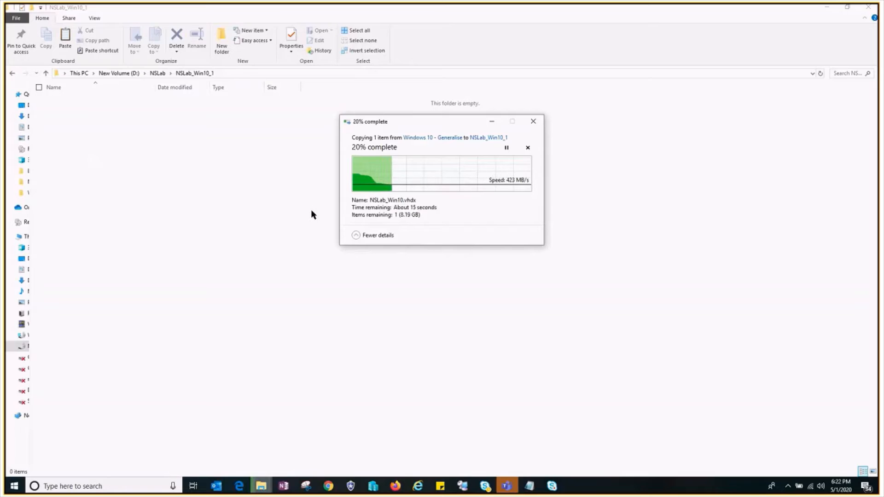
- Switch to Hyper-V Manager and start a new virtual machine on the local server, named NSLab_Win10_1
click(373, 486)
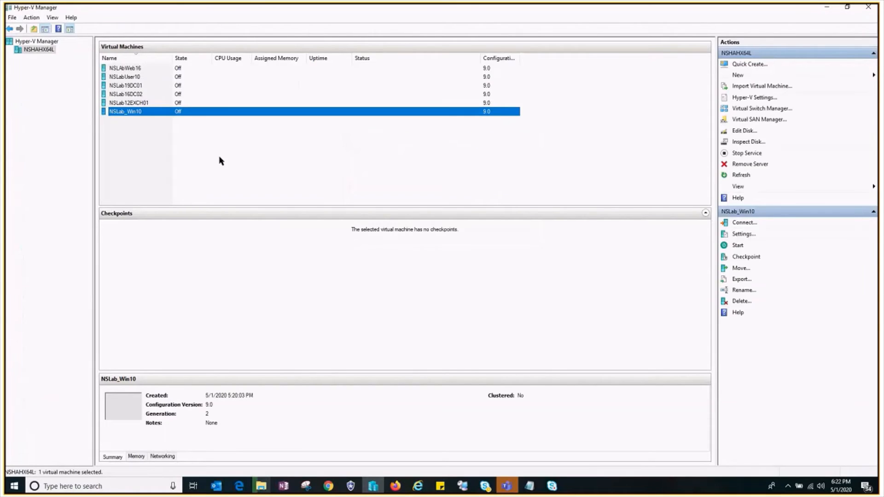
click(159, 121)
right_click(46, 53)
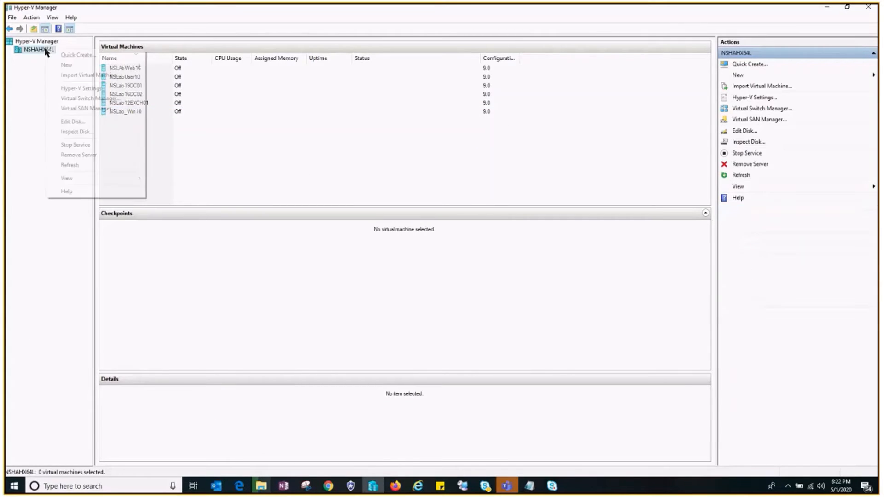
mouse_move(133, 65)
click(178, 66)
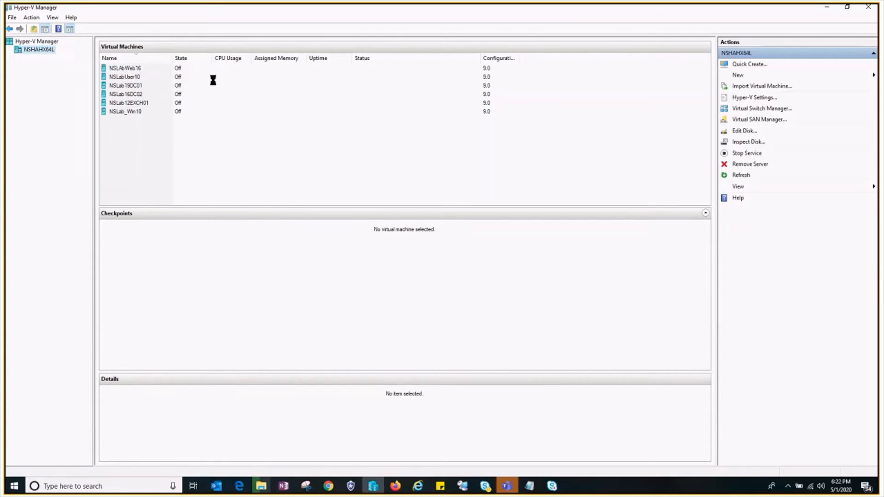
click(502, 347)
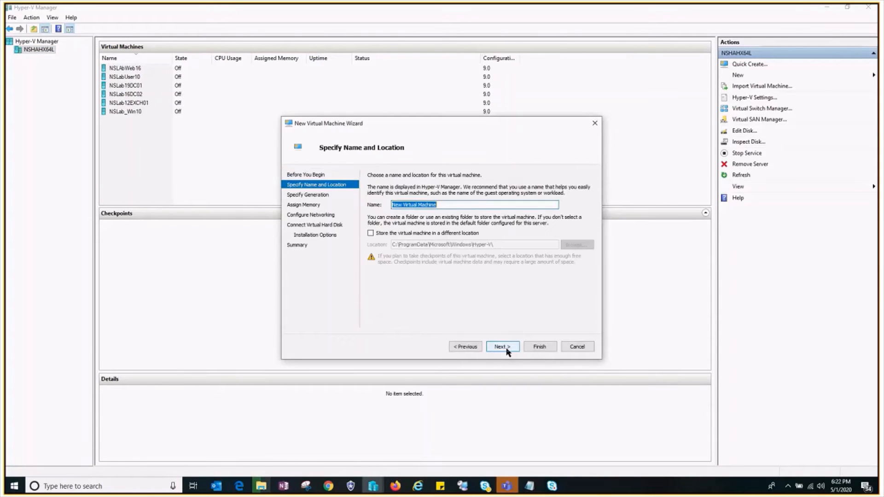
text(NSLab)
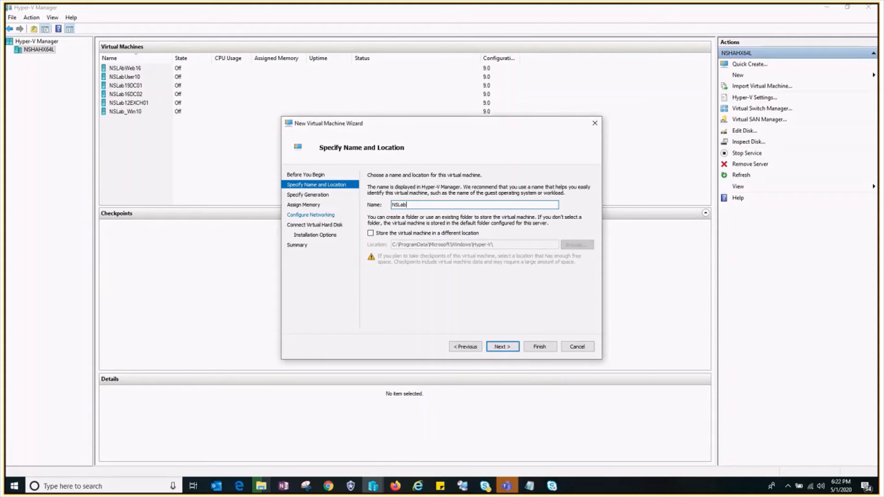
text(_Win10_1)
- Store the new virtual machine in a different location, the D:\NSLab\NSLab_Win10_1 folder, and continue to the generation settings
click(393, 233)
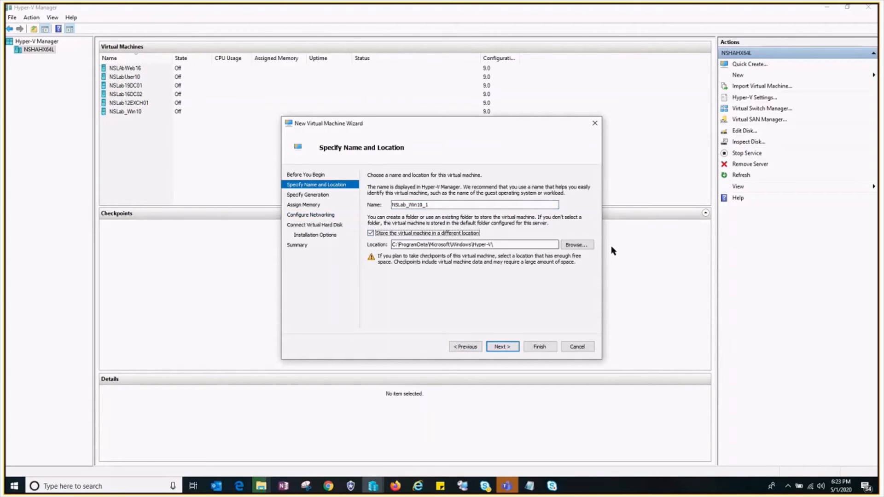
click(578, 249)
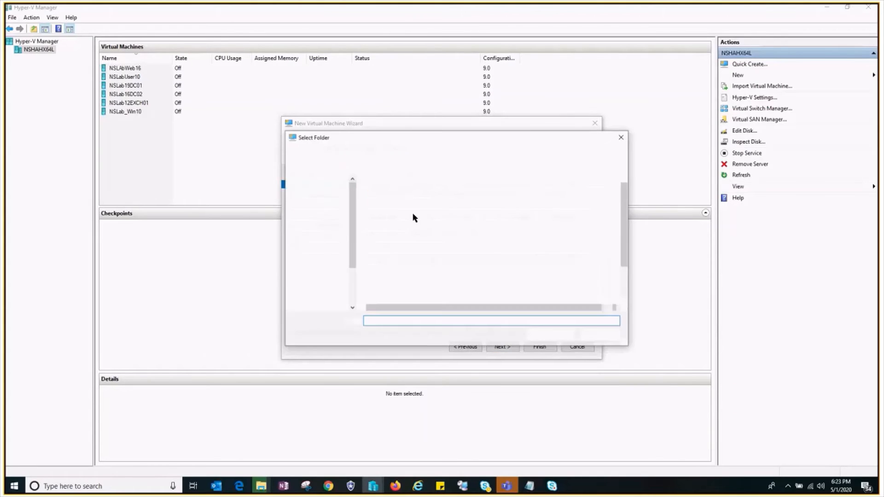
click(328, 293)
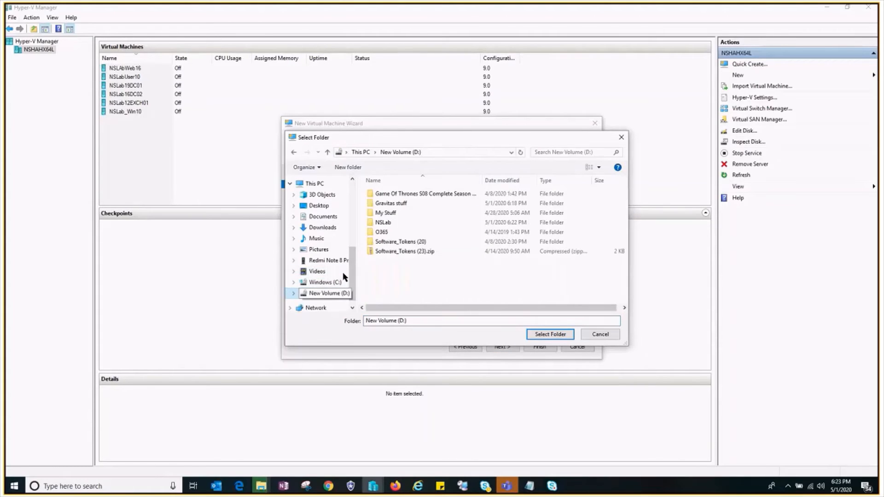
double_click(387, 223)
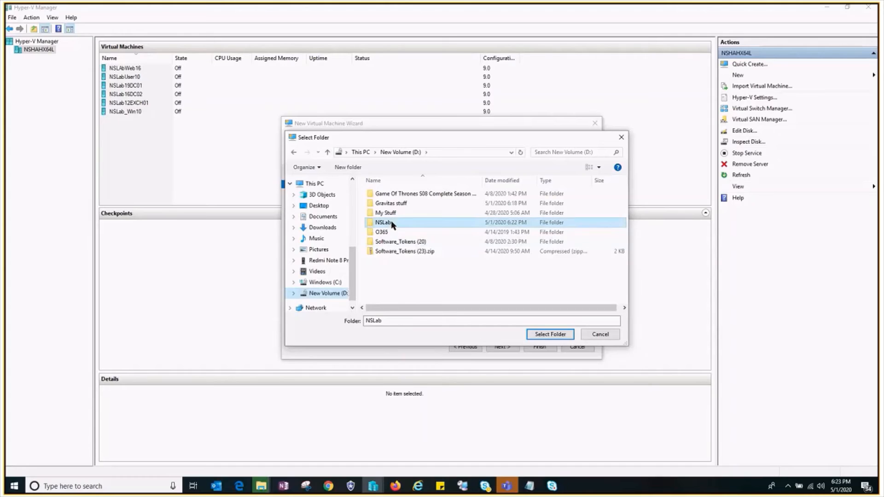
click(396, 203)
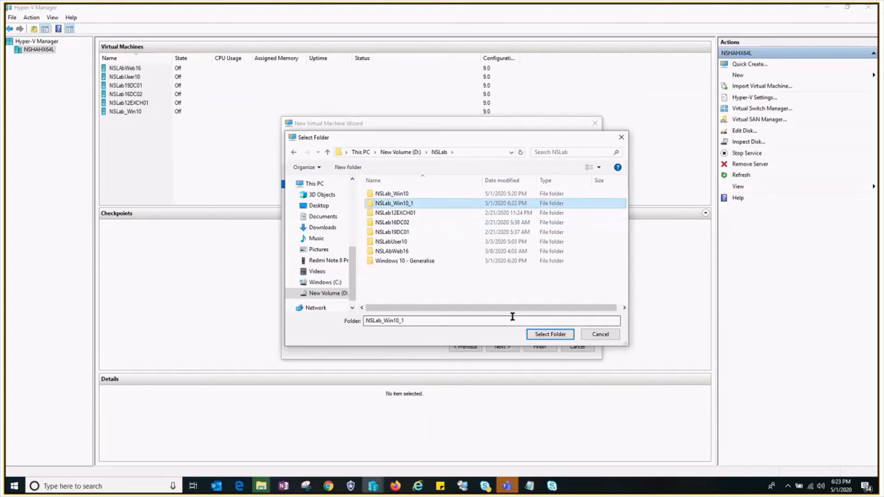
click(553, 334)
click(507, 348)
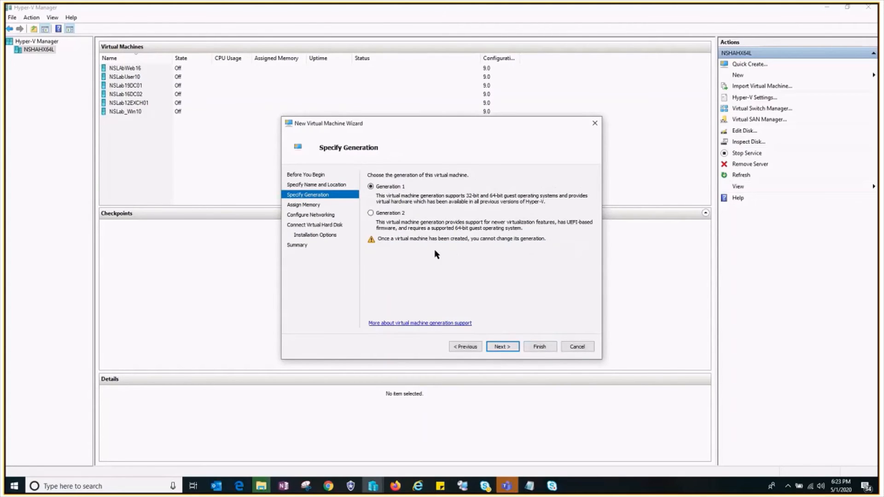
- Choose Generation 2 and assign 2048 MB of startup memory with Dynamic Memory turned off
click(399, 216)
click(516, 353)
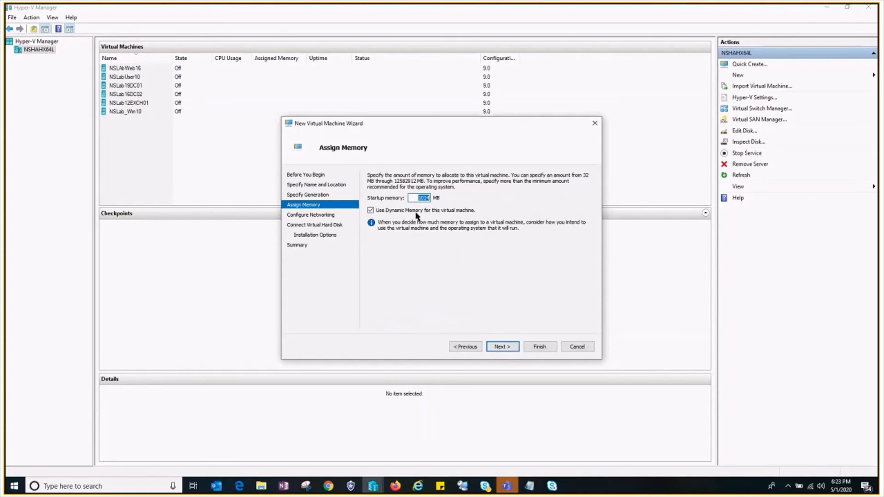
click(415, 198)
text(2048)
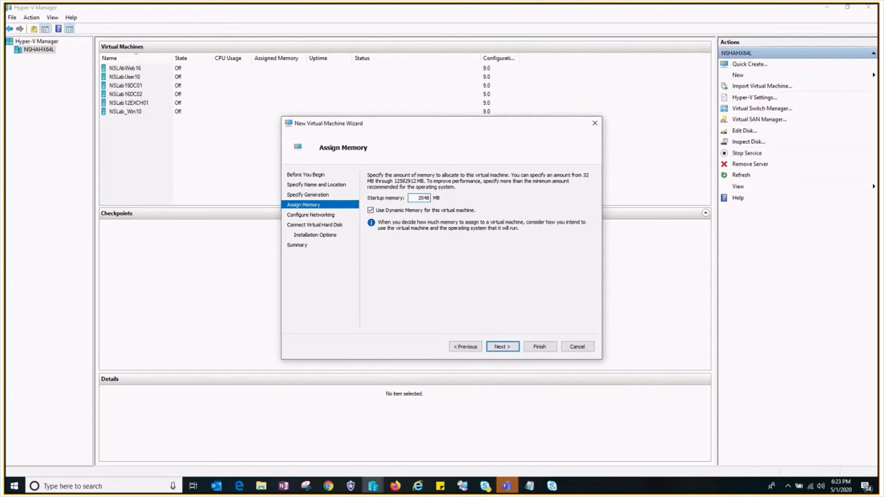
click(469, 210)
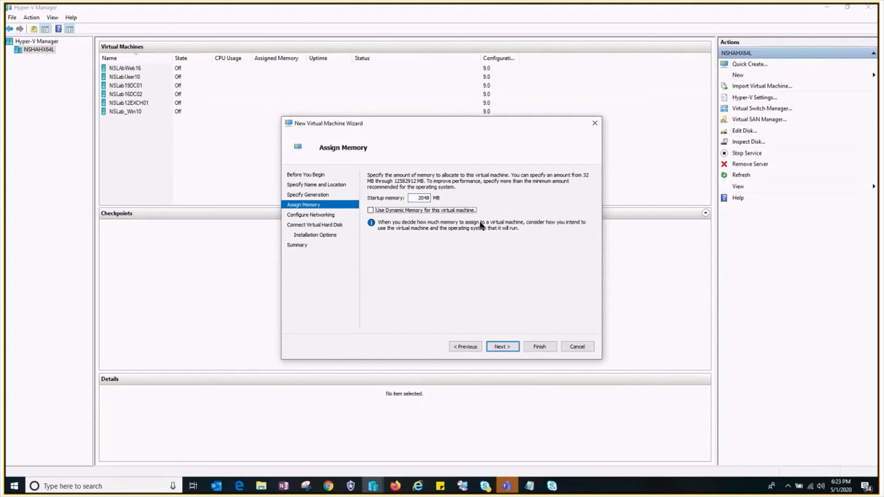
click(495, 347)
- Connect the new virtual machine's network adapter to the NSLab_Private switch and continue to the hard disk settings
click(479, 193)
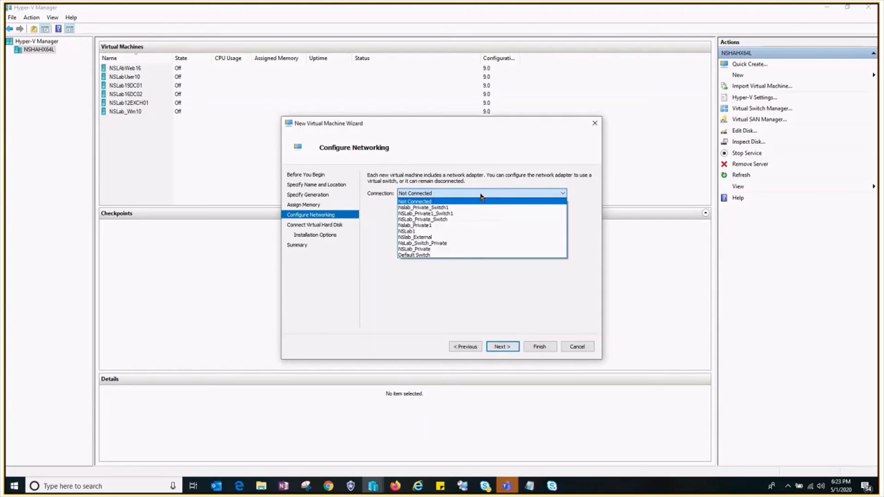
click(438, 250)
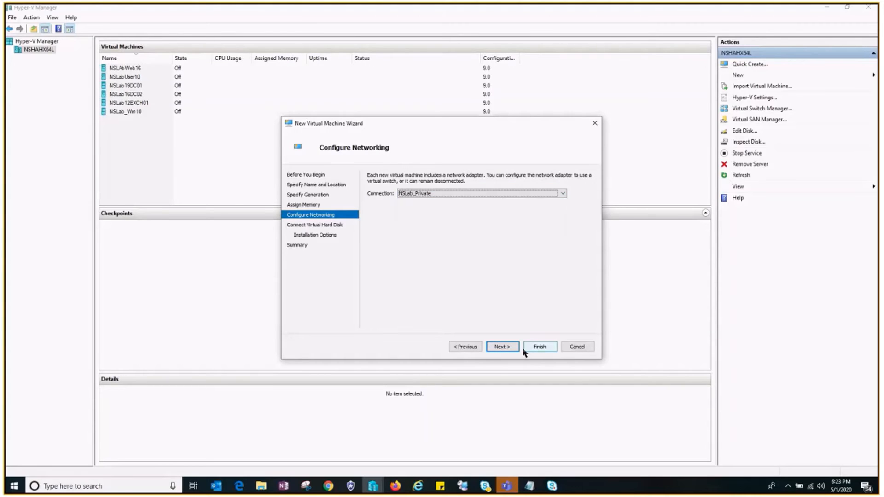
click(503, 347)
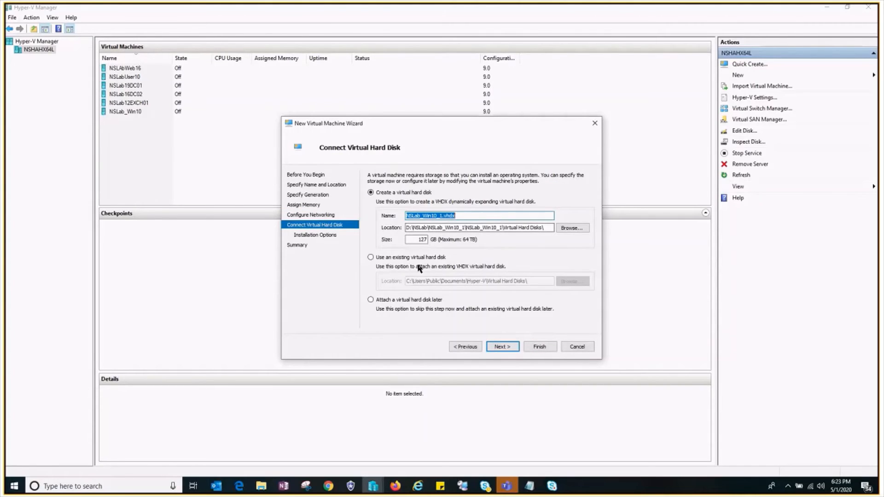
- Attach the existing virtual hard disk D:\NSLab\NSLab_Win10_1\NSLab_Win10.vhdx to the new virtual machine and continue to the summary
click(375, 259)
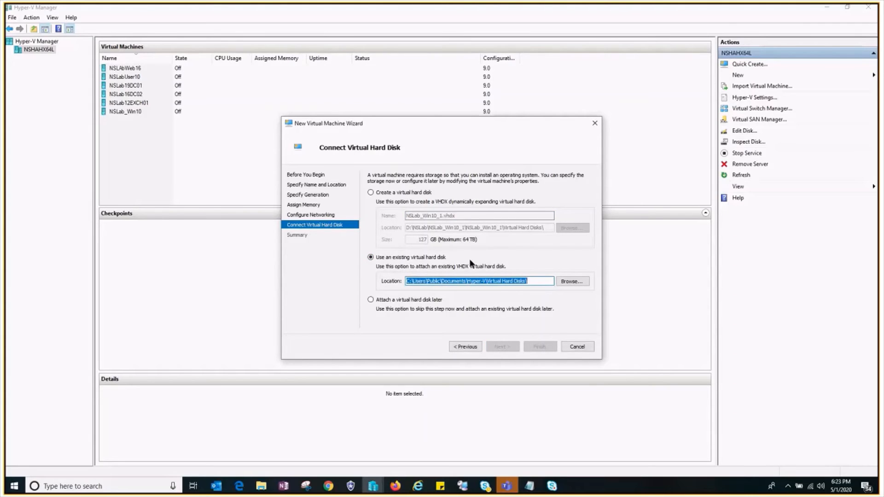
click(573, 281)
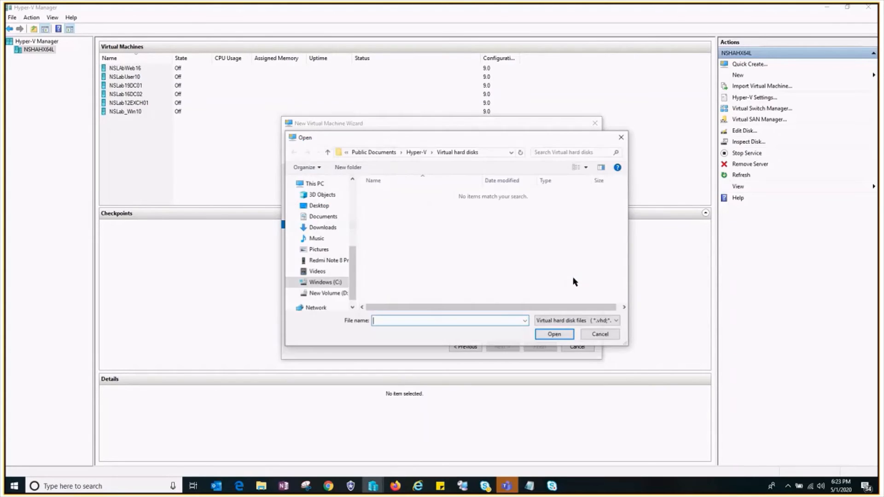
click(325, 293)
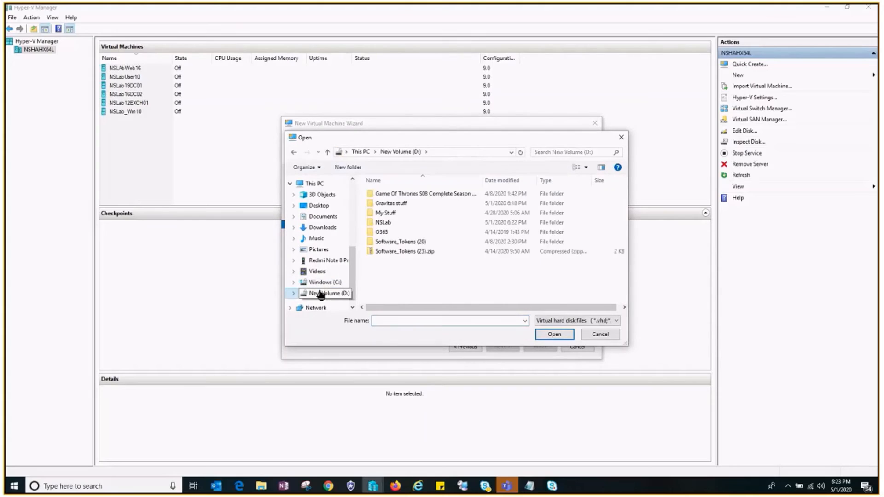
double_click(392, 222)
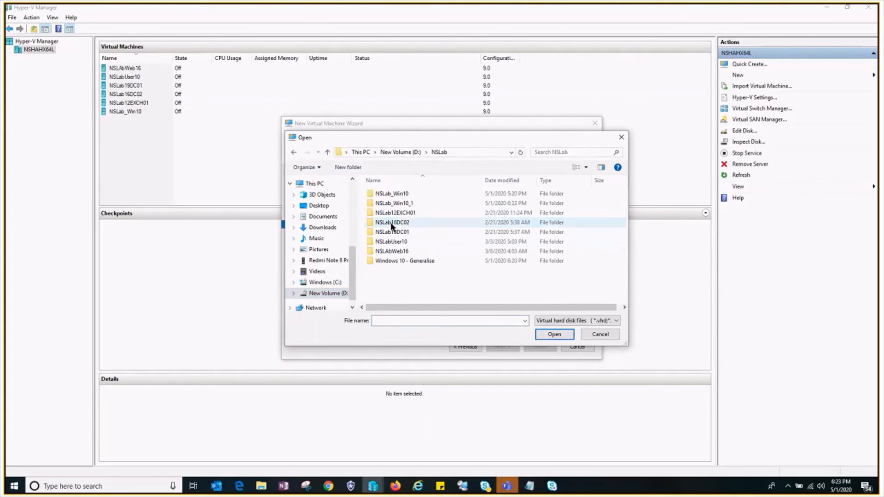
double_click(409, 203)
click(408, 197)
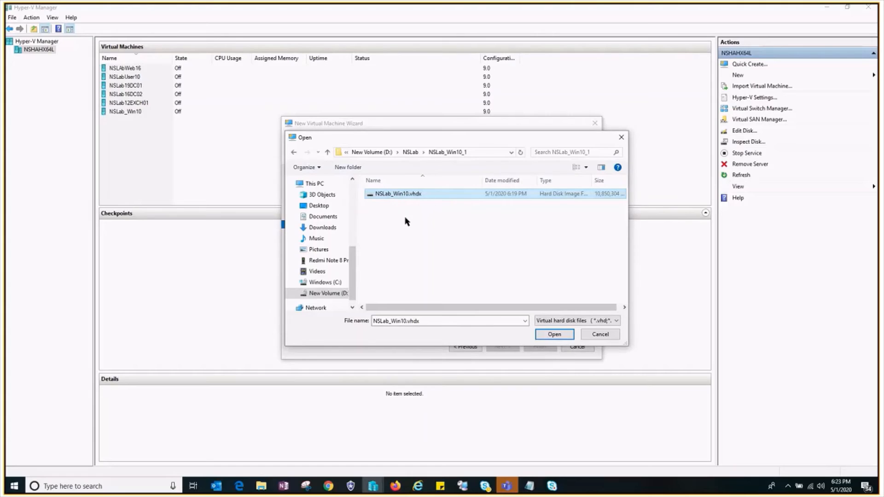
click(559, 334)
click(506, 347)
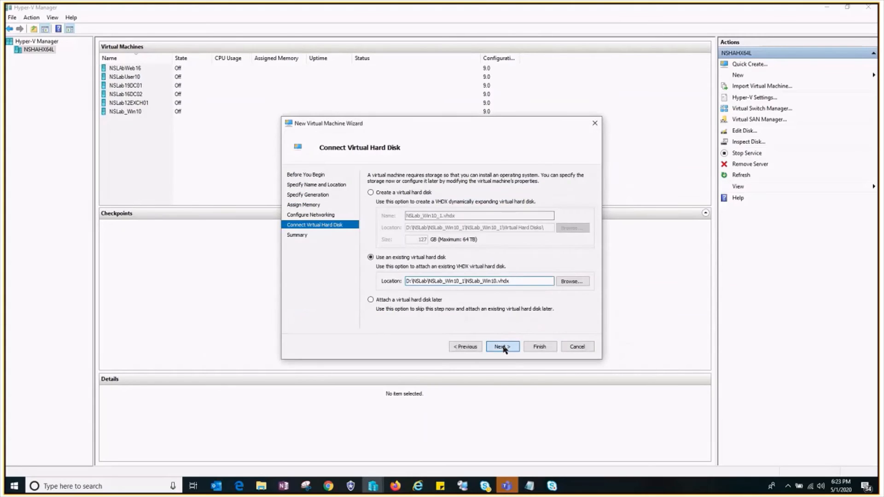
- Finish creating the NSLab_Win10_1 virtual machine and open a connection window to it
click(540, 347)
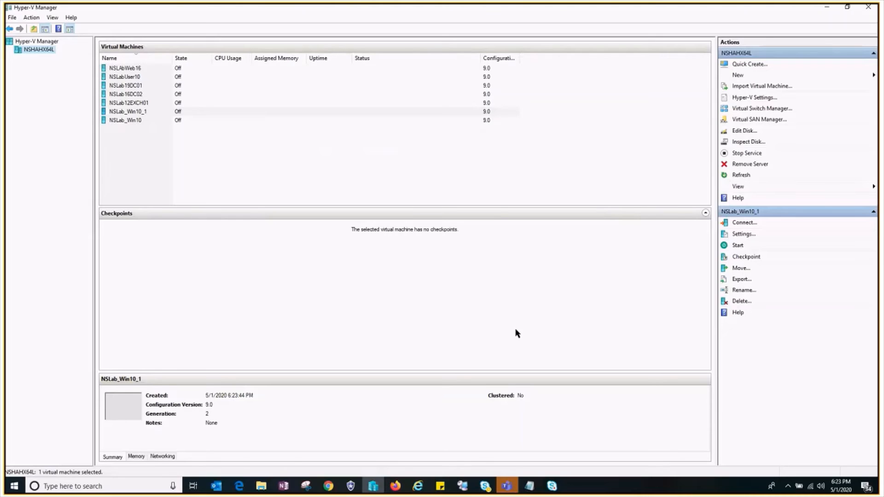
click(225, 176)
right_click(138, 113)
click(174, 120)
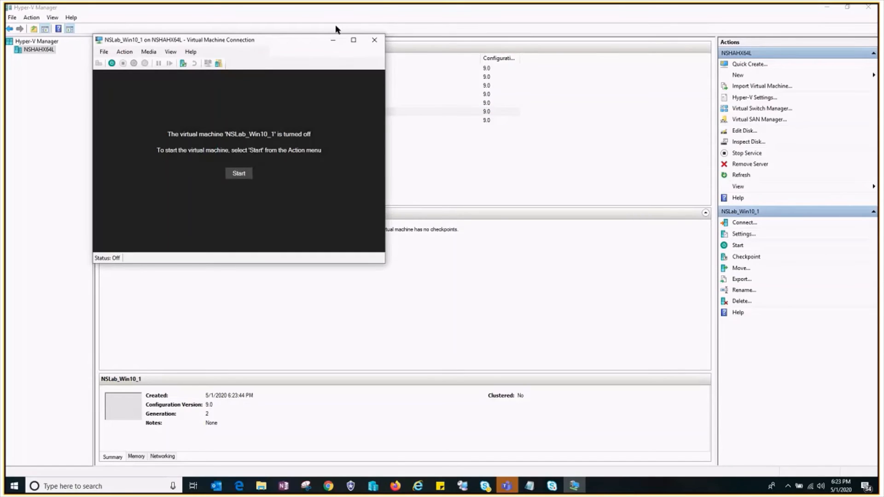
- Start the NSLab_Win10_1 virtual machine and connect to it with a 1366 by 768 pixel display
click(236, 175)
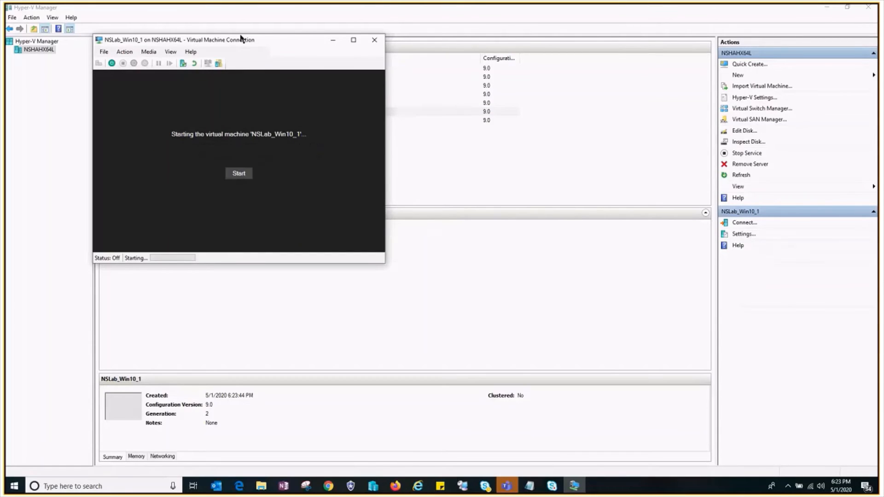
drag(240, 40, 442, 59)
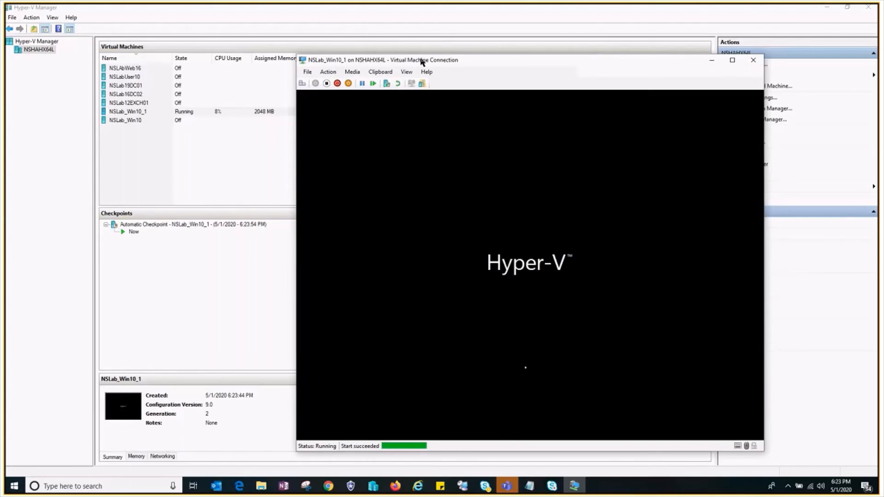
drag(421, 61, 339, 43)
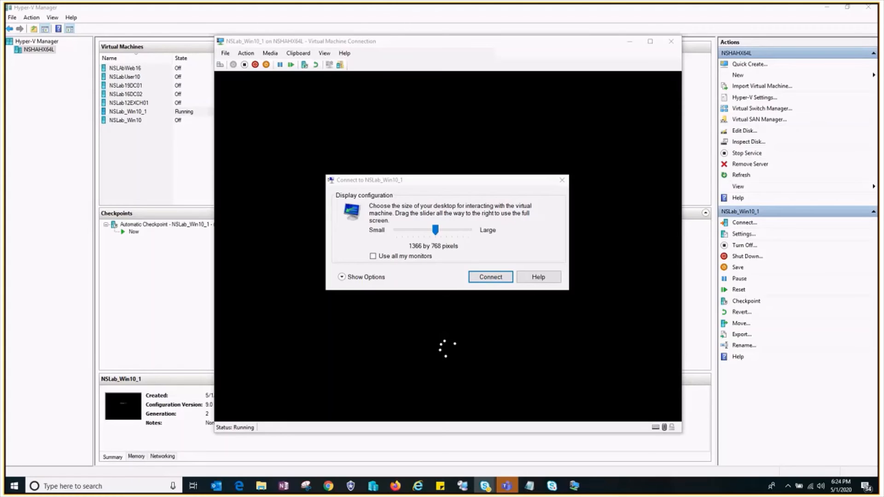
click(482, 275)
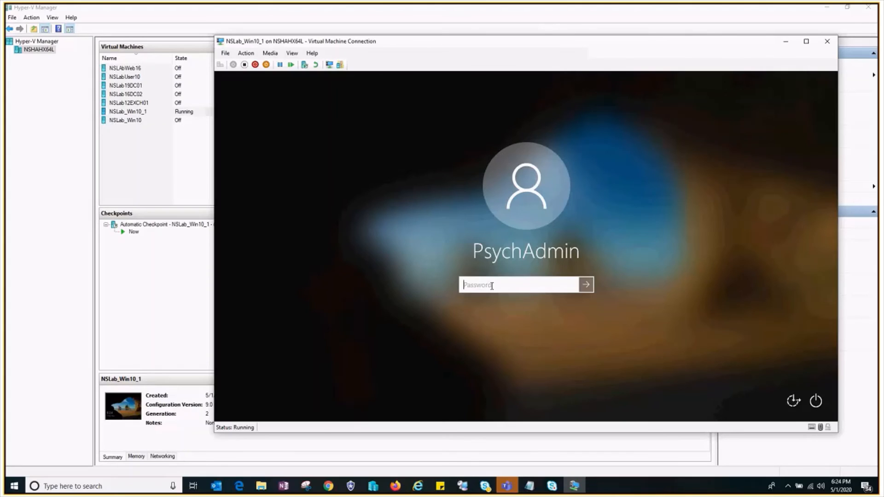
- Enter the account password on the virtual machine's lock screen and sign in to Windows
text(•••••)
key(BackSpace)
key(BackSpace)
key(BackSpace)
key(BackSpace)
key(BackSpace)
text(••••••)
key(Return)
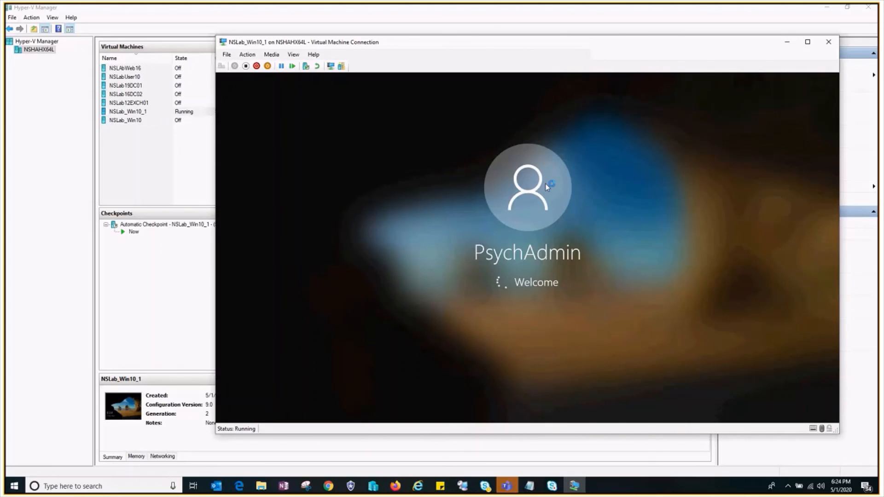
- Refresh the Windows desktop inside the NSLab_Win10_1 virtual machine
drag(356, 43, 327, 45)
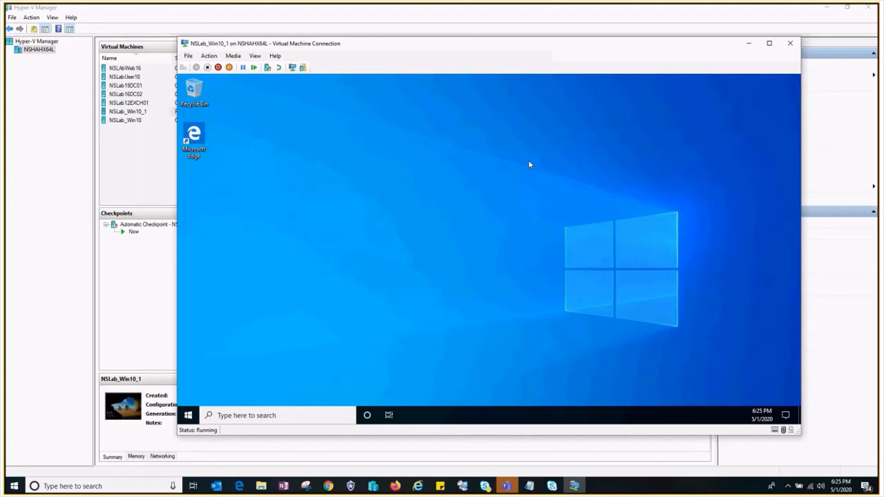
right_click(458, 173)
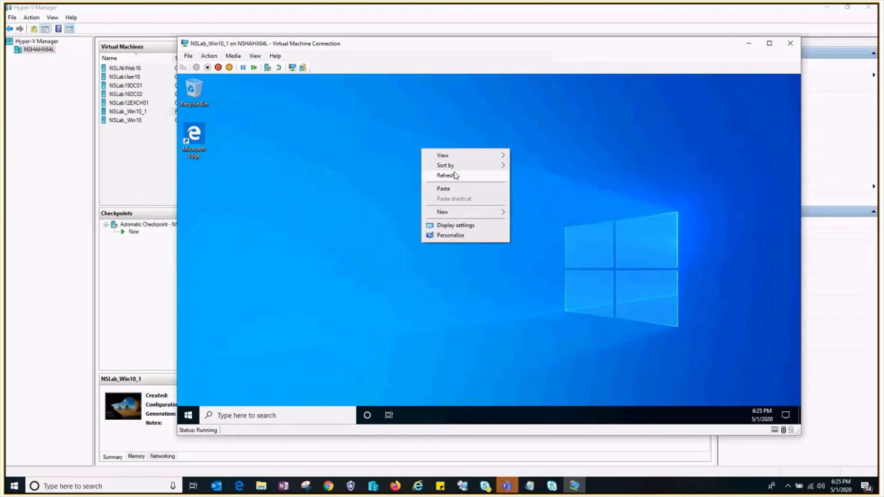
click(454, 175)
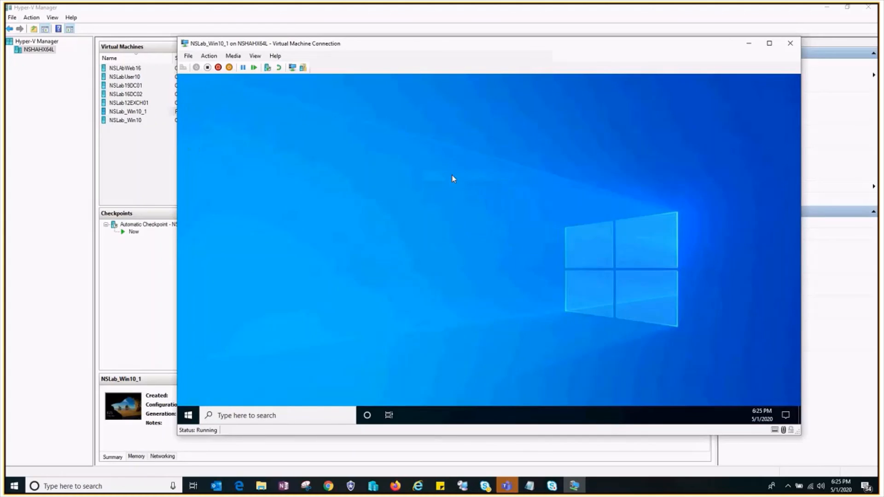